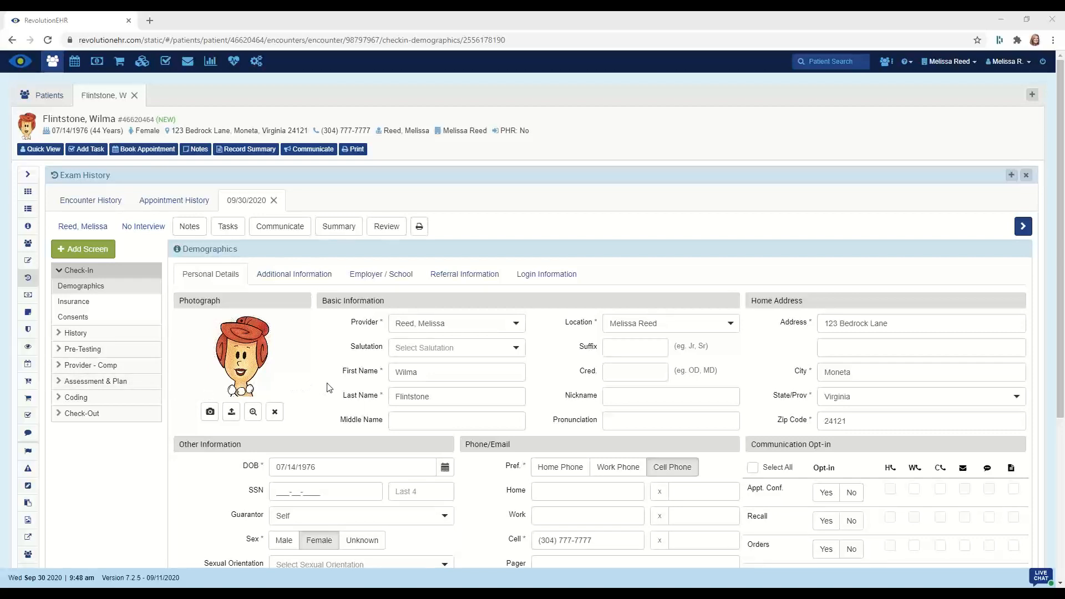
Step: Review the patient's demographics: personal details, additional information, employer/school, referral and login information
scroll(481, 475, "down", 1)
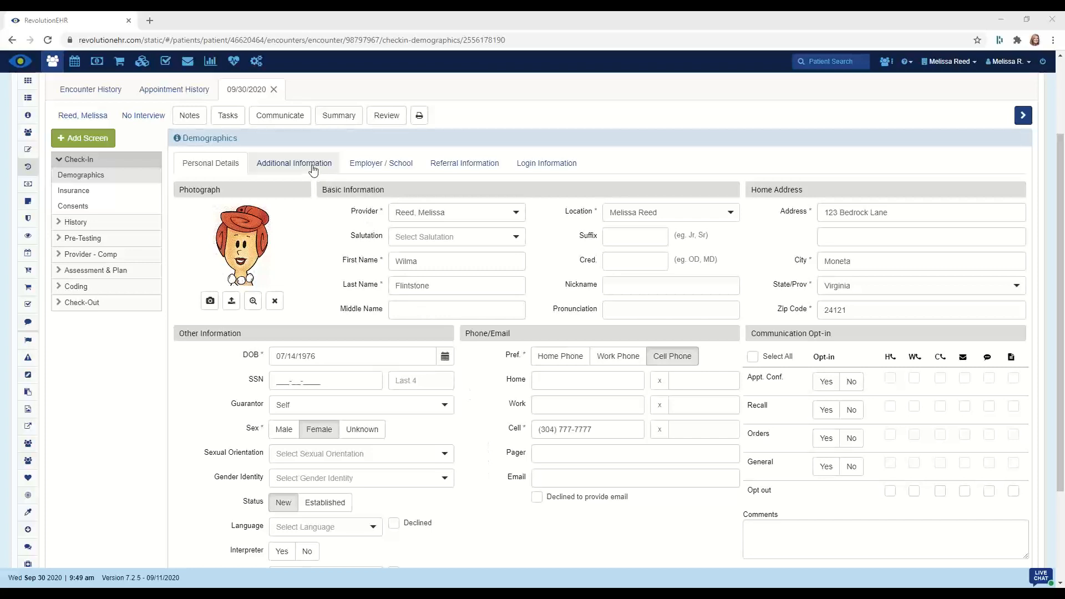
left_click(312, 168)
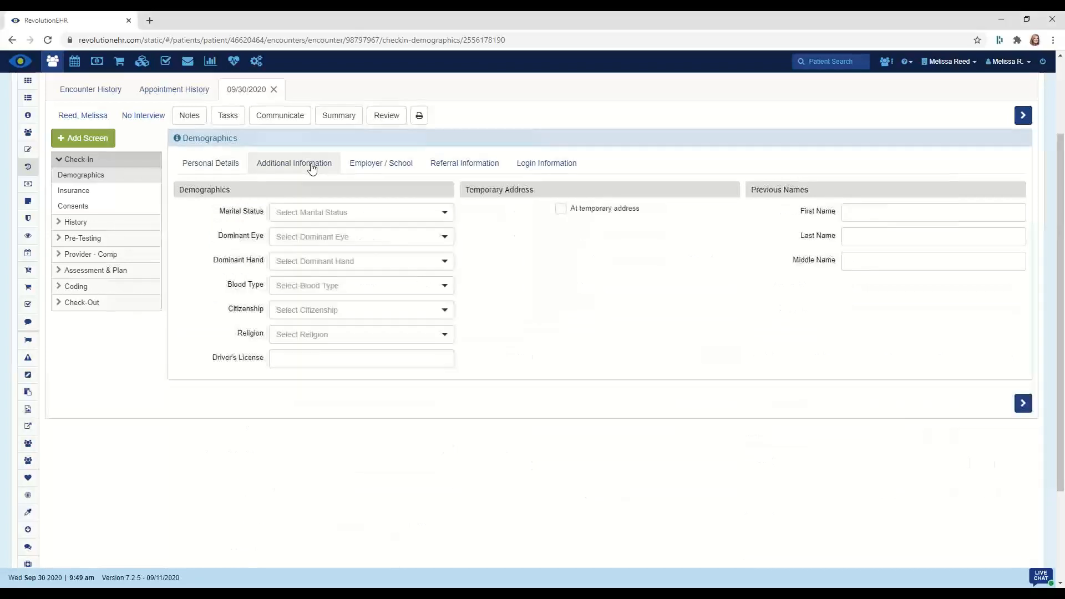
left_click(366, 167)
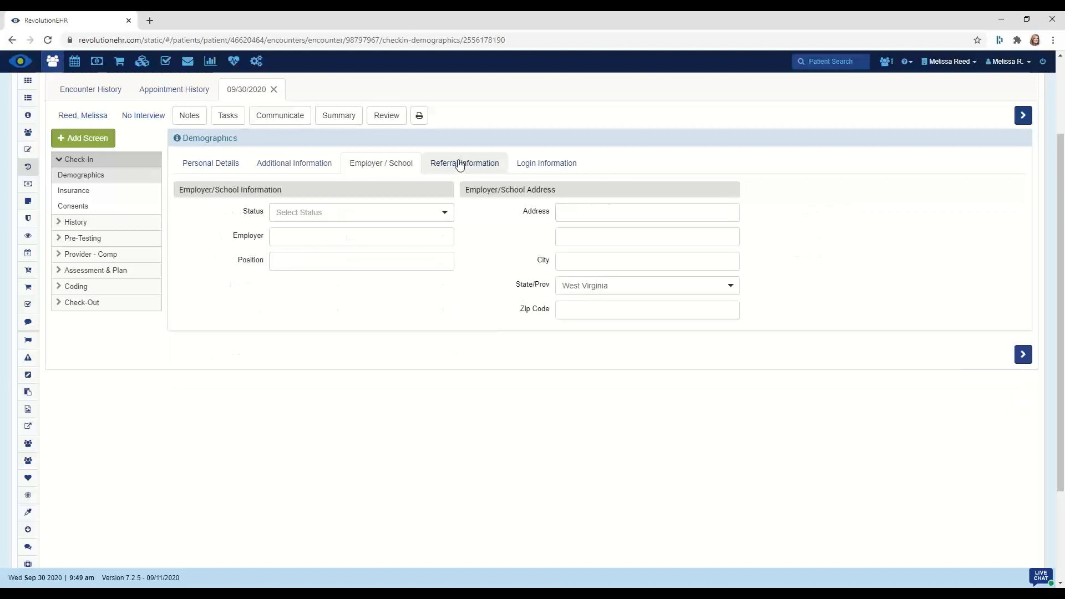
left_click(459, 166)
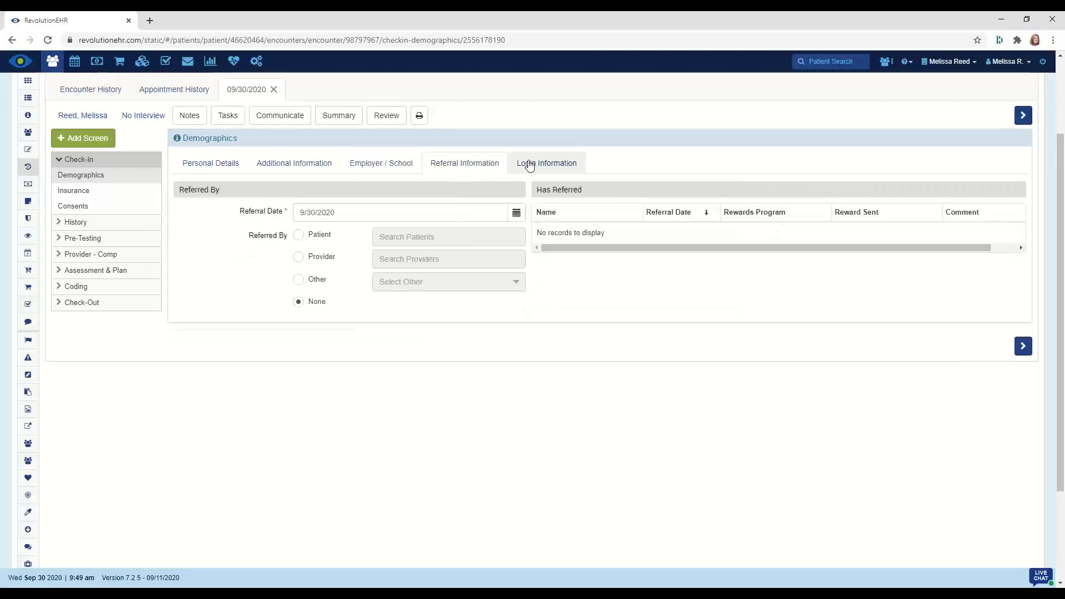
left_click(529, 165)
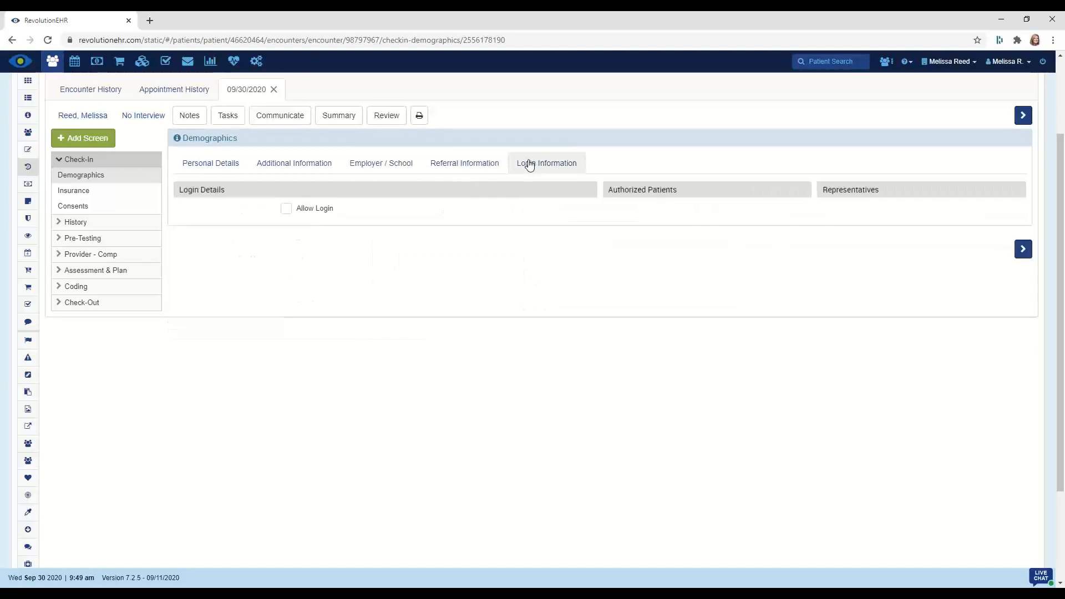
left_click(218, 169)
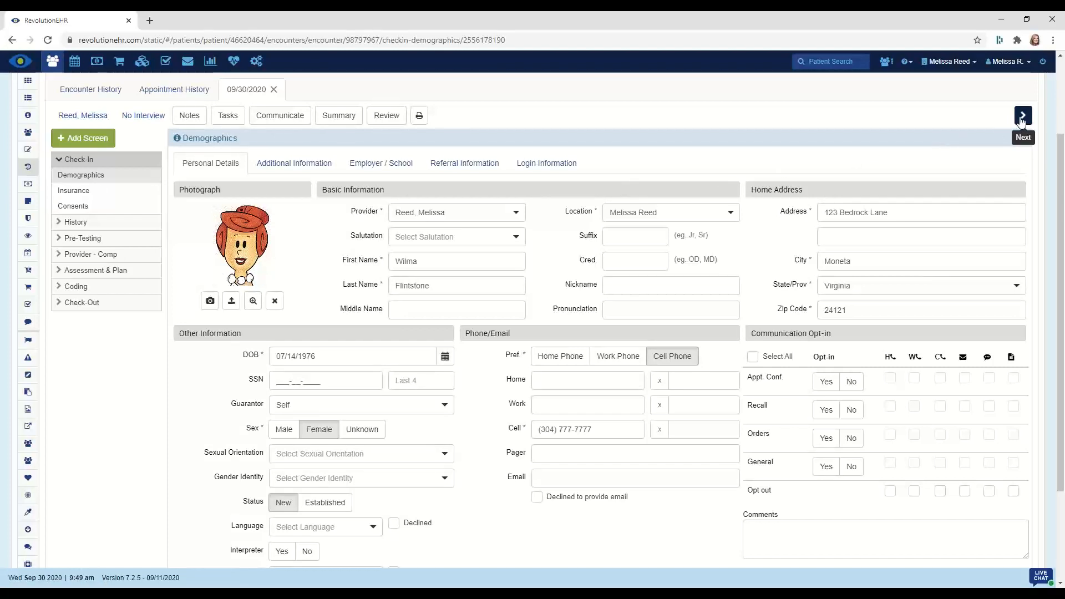
left_click_drag(1060, 165, 1060, 238)
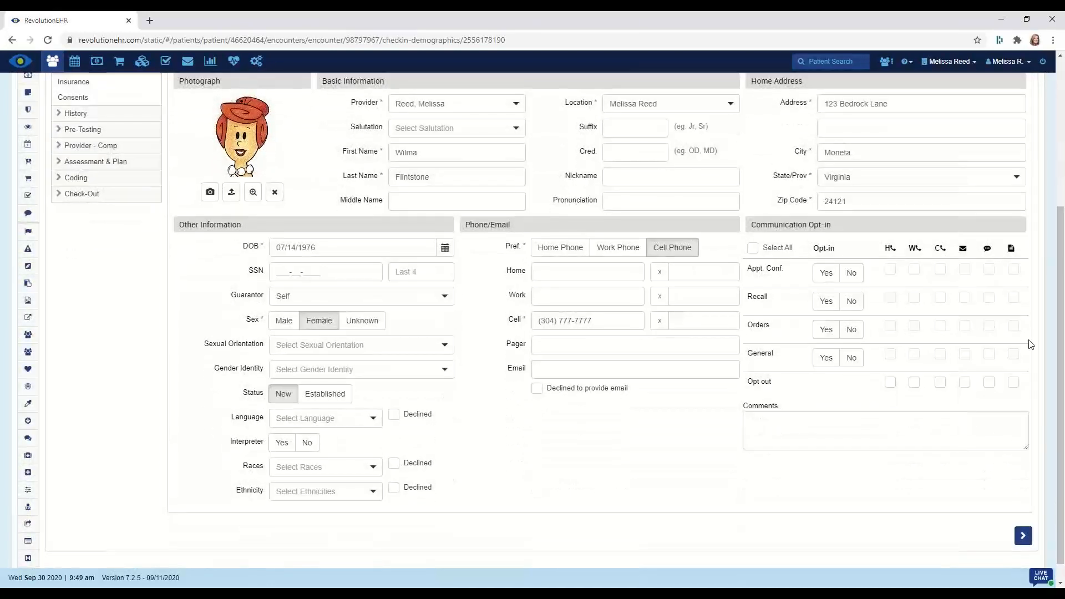
Step: Add Cigna to the patient's insurances in the exam's check-in, enter the policy number, and save the coverage
left_click(1023, 535)
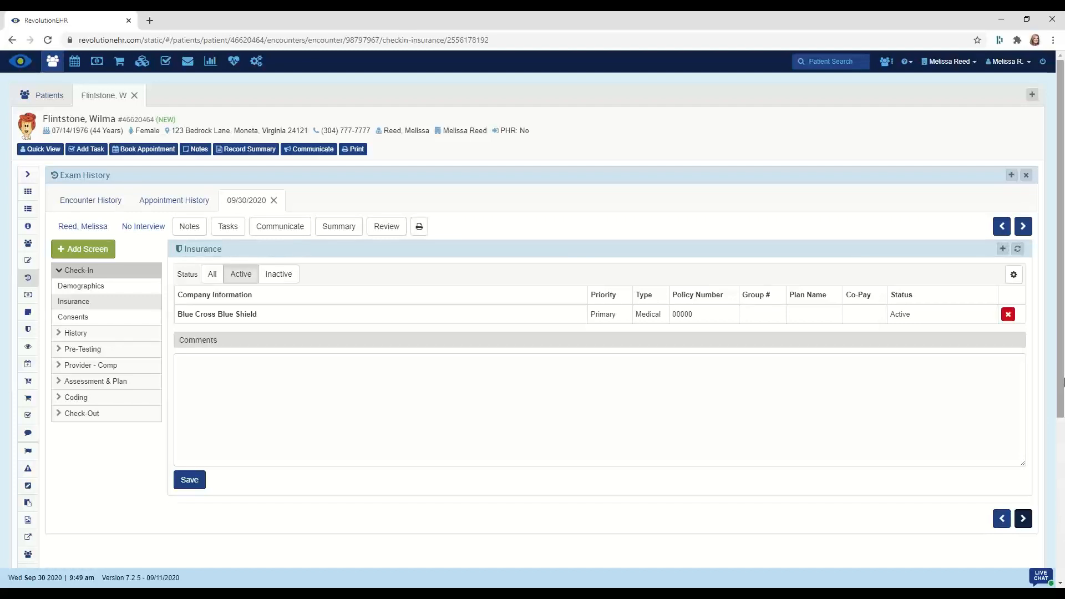
left_click(1002, 251)
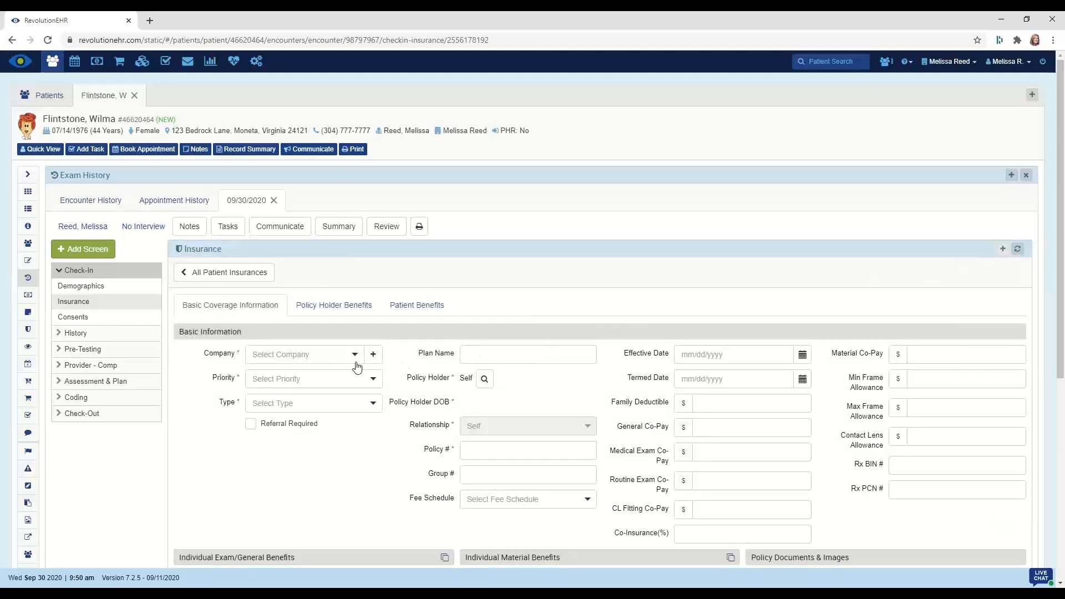
left_click(355, 359)
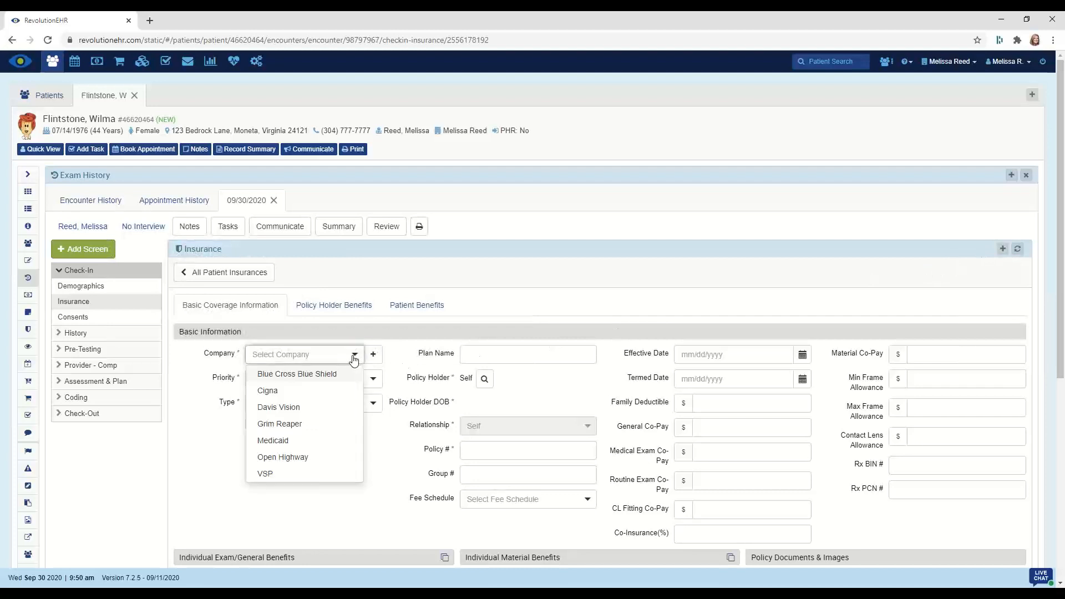
left_click(334, 397)
left_click(480, 451)
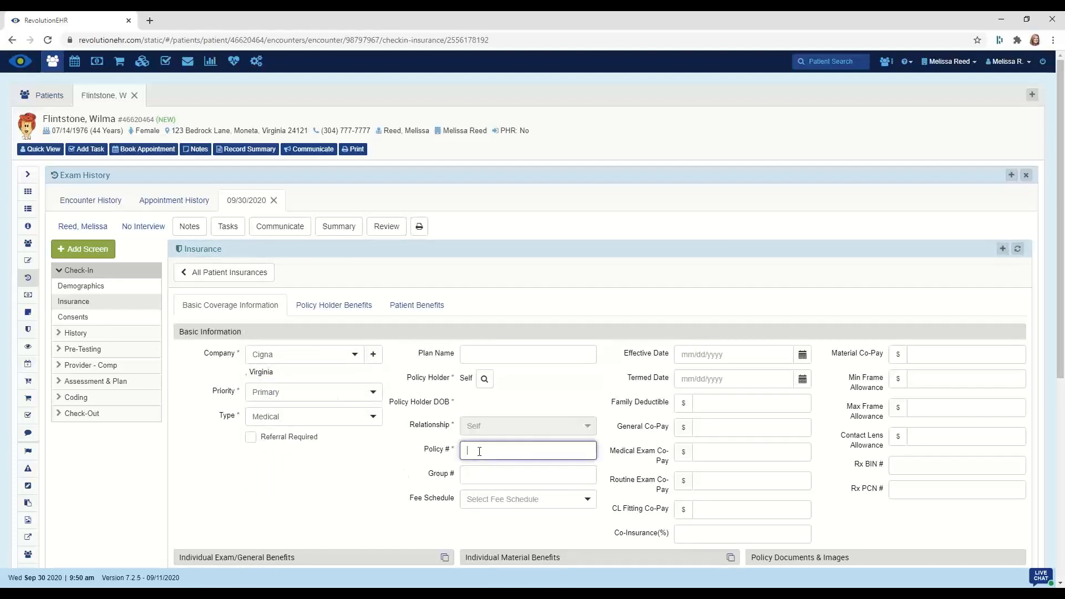
type("000000")
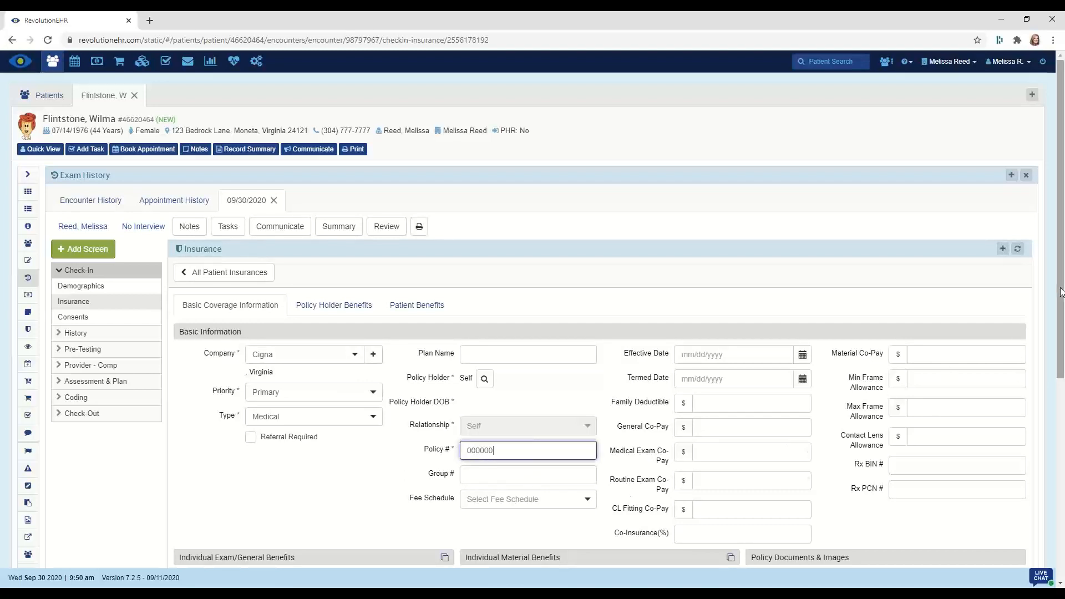
left_click_drag(1059, 292, 1060, 470)
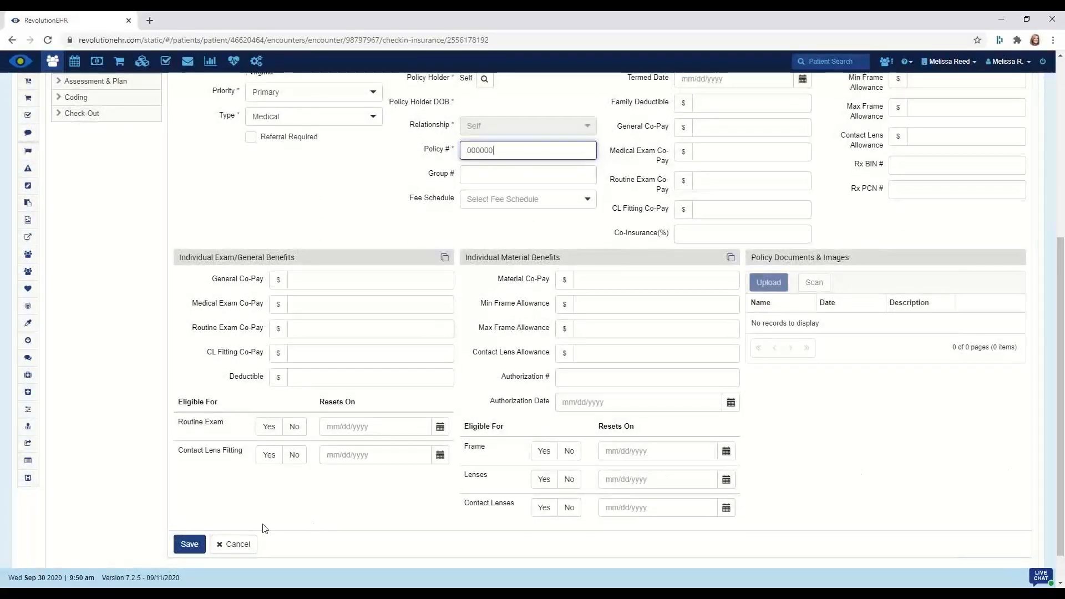
left_click(198, 543)
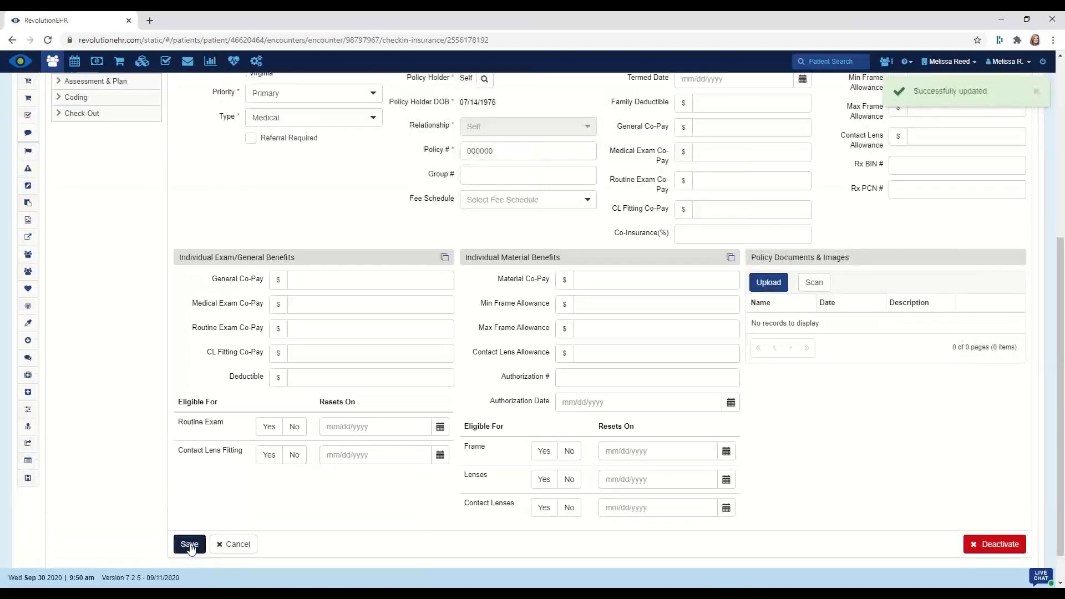
left_click_drag(1060, 470, 1061, 287)
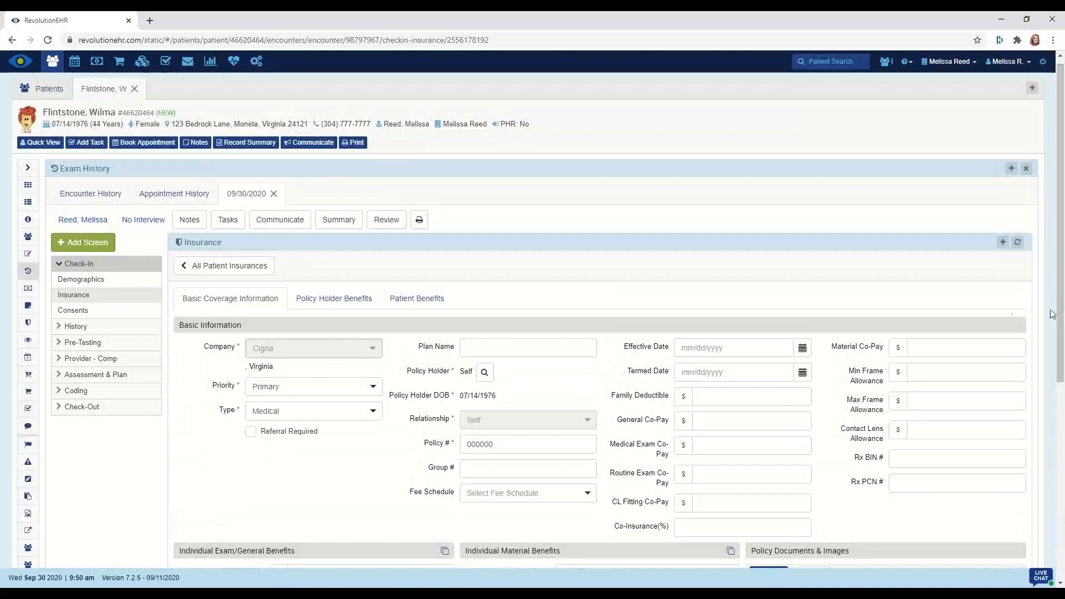
left_click(222, 267)
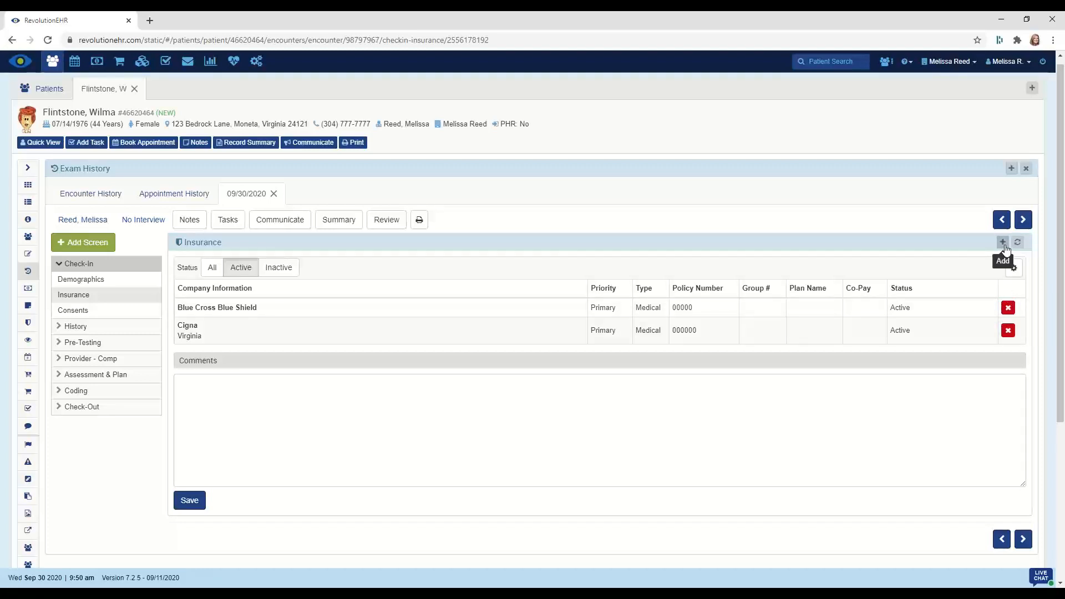
Step: Record an ABN consent for the patient in the exam's check-in and return to the list of all consents
left_click(1023, 221)
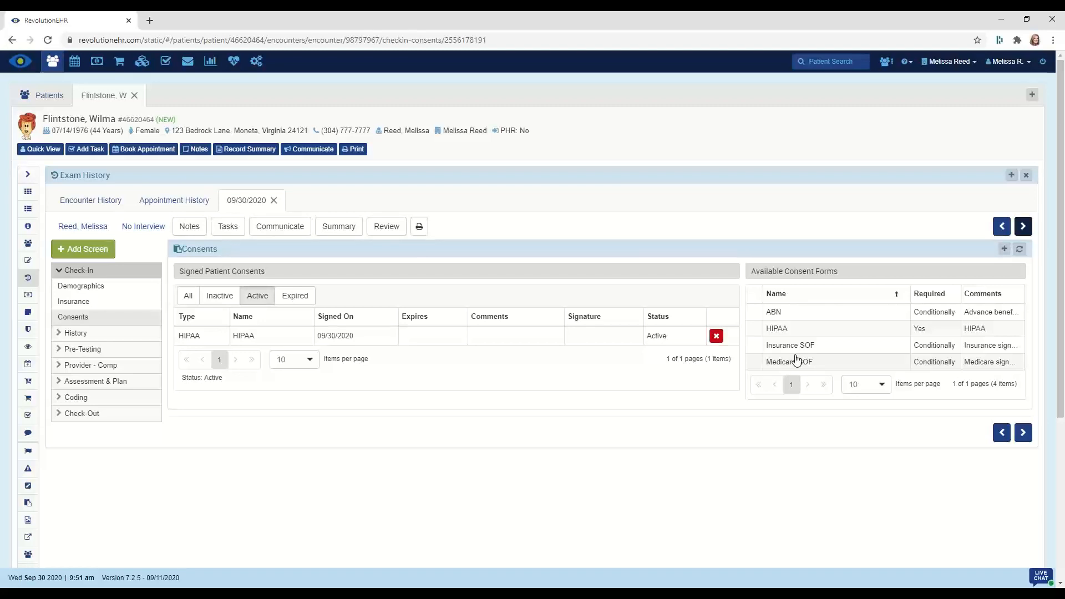
left_click(798, 320)
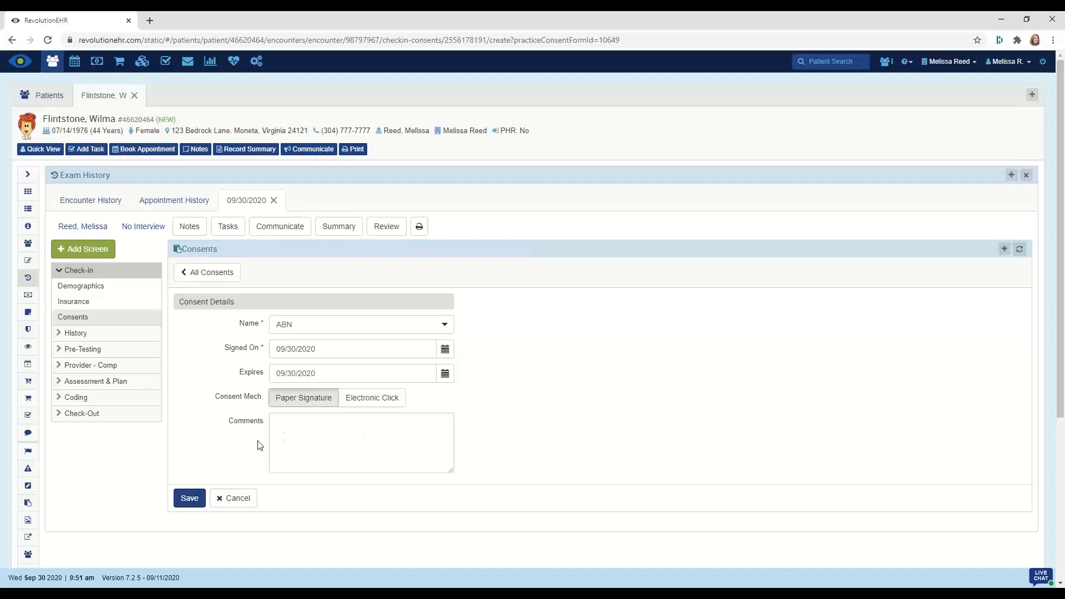
left_click(187, 500)
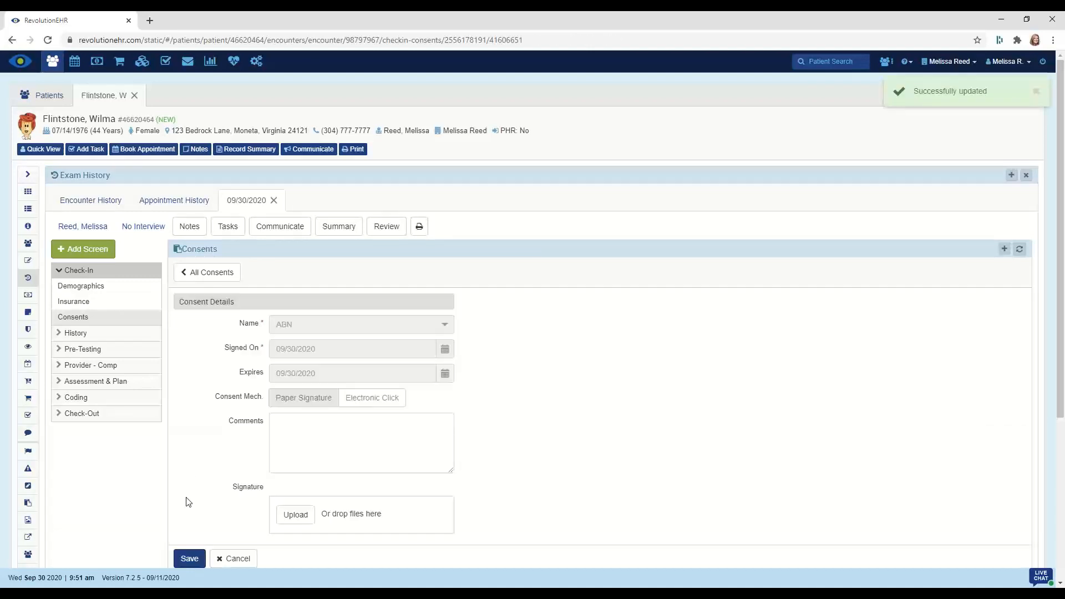
left_click(204, 272)
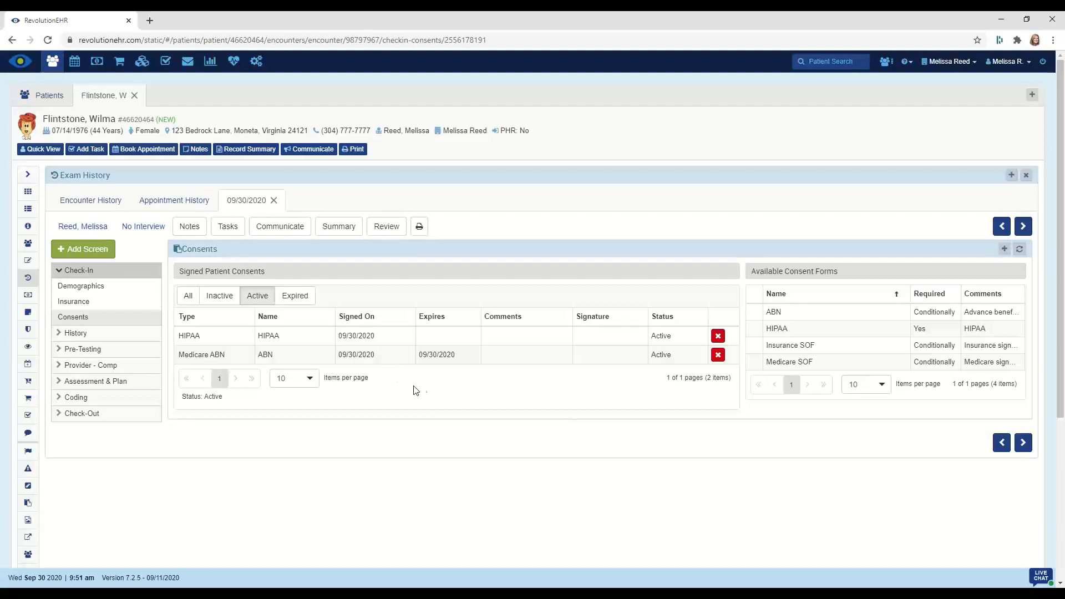
Step: Enter "Need new eyeglasses" as the patient reason for visit and "Comprehensive Eye Health Exam" as the provider reason
left_click(1023, 225)
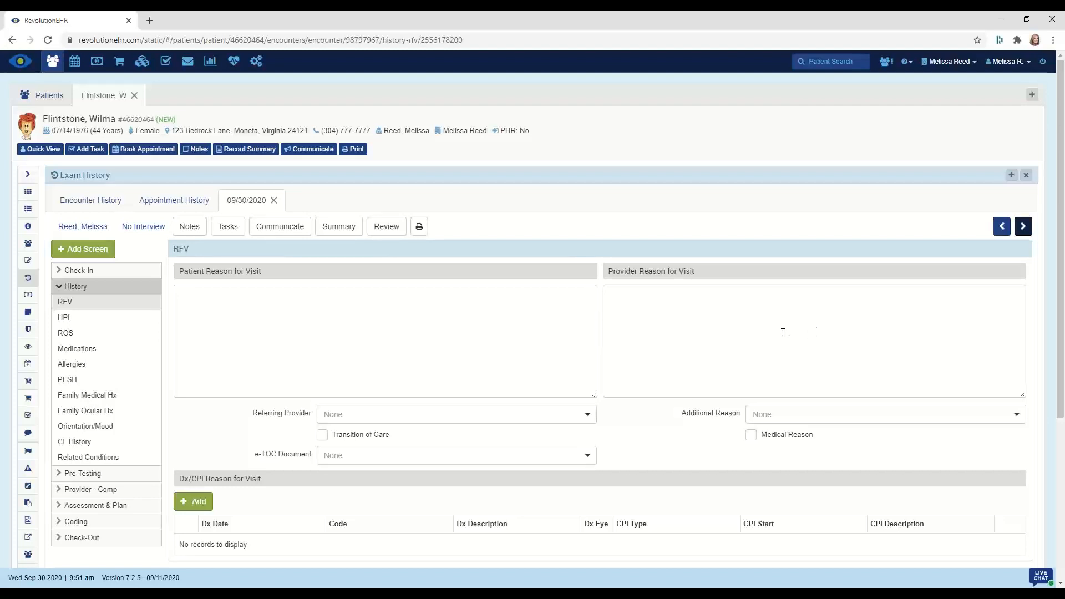
left_click(249, 301)
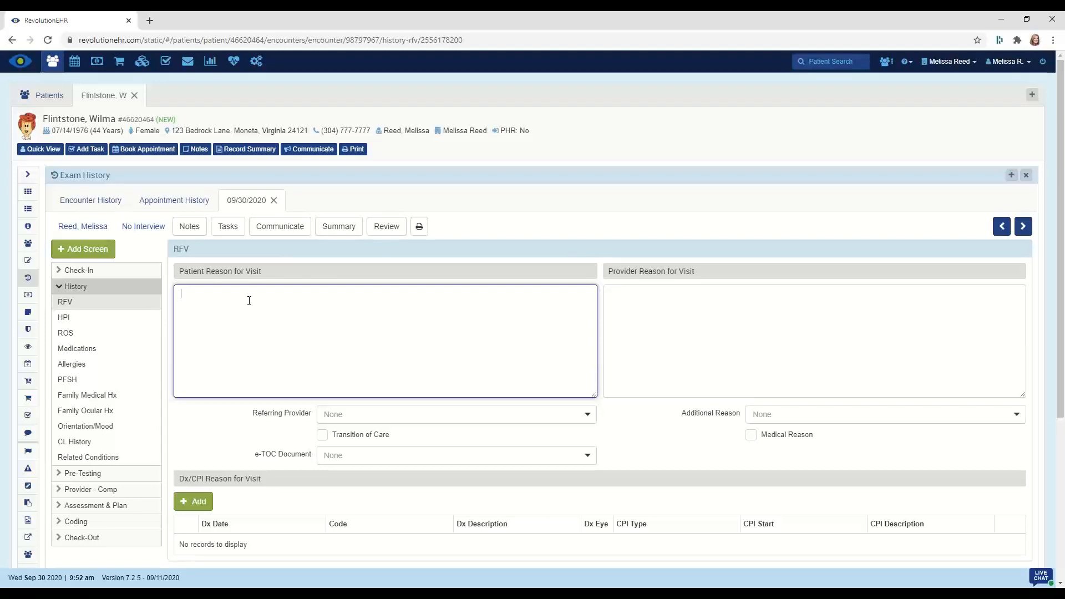
type("Need new eyeglasses")
left_click(637, 305)
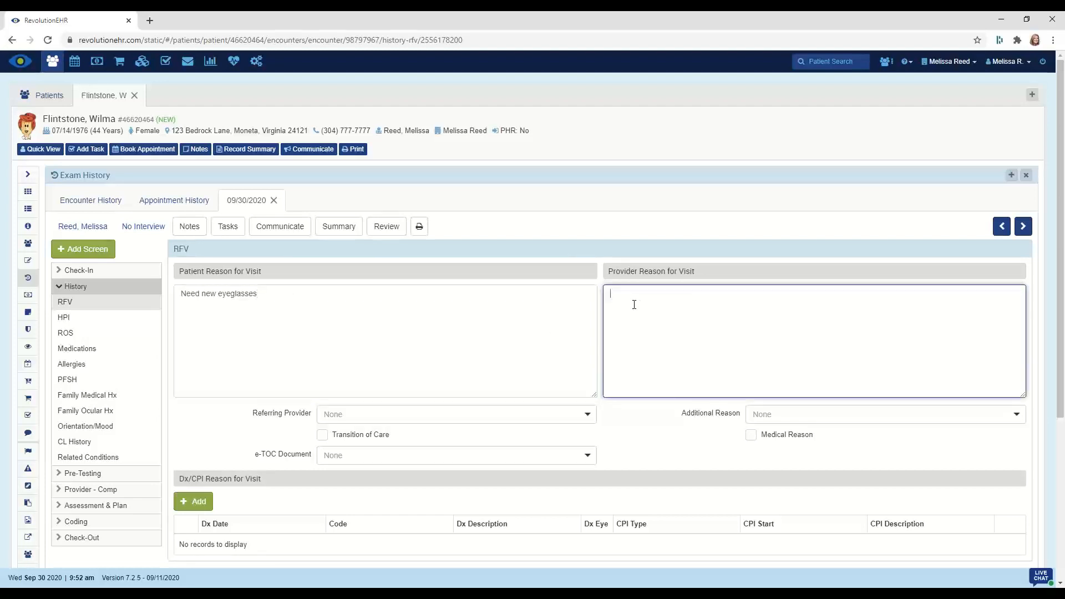
type("Comprehensive Eye Health Exam")
Step: Add the care plan item "RTC 3 Days for Follow Up" from the past H04.123 dry eye diagnosis as a reason for visit
left_click(202, 504)
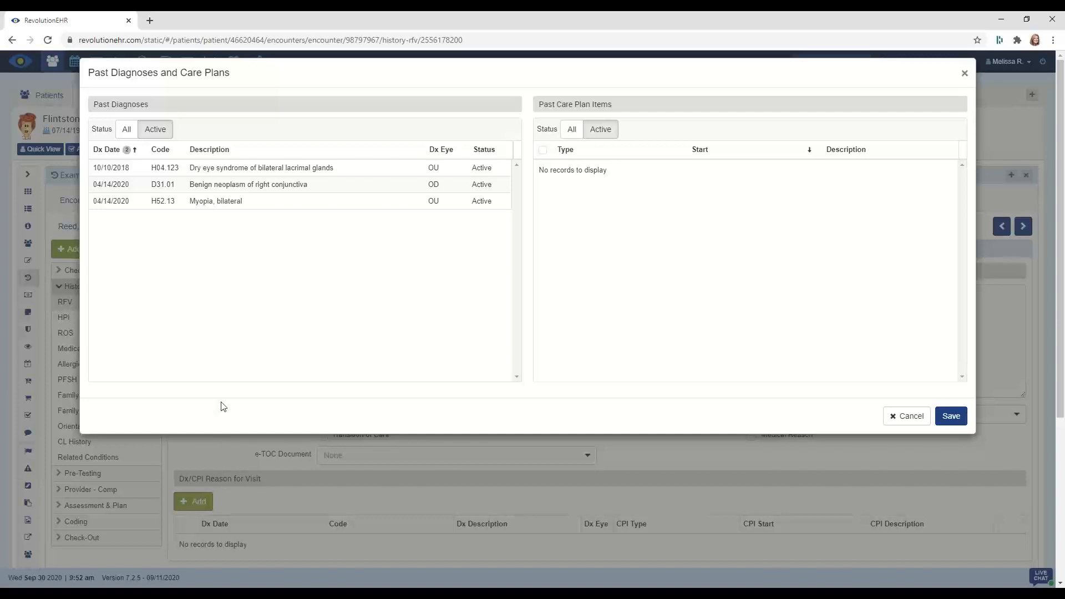
left_click(242, 173)
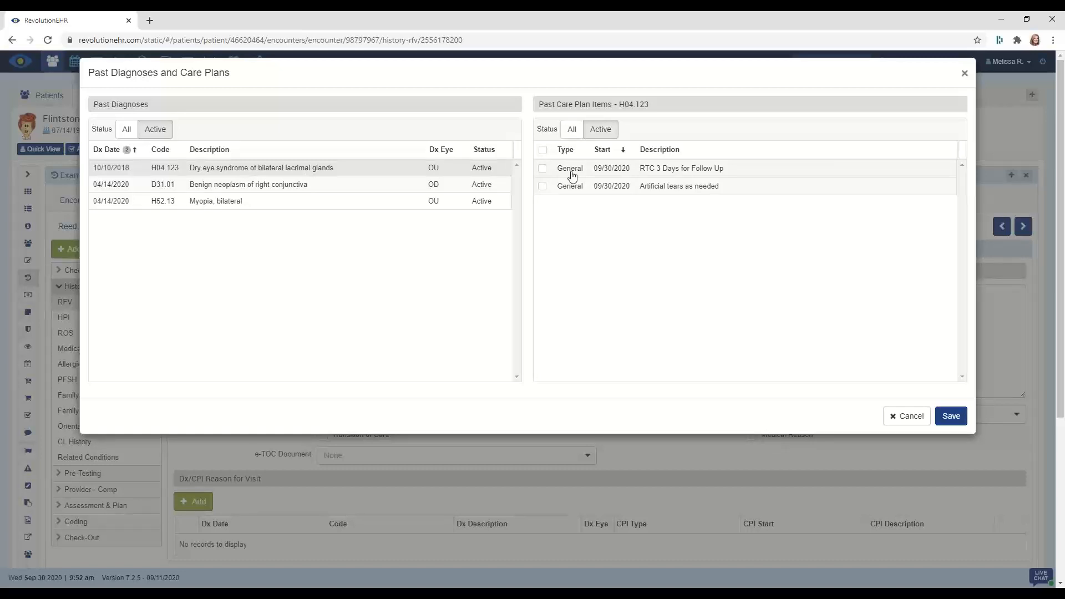
left_click(542, 169)
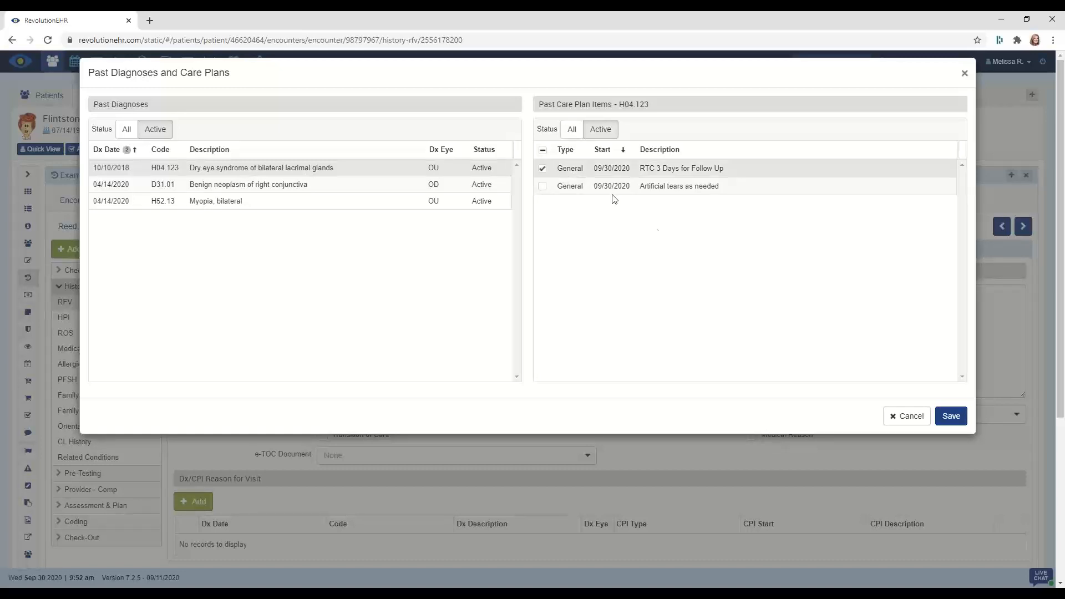
left_click(951, 417)
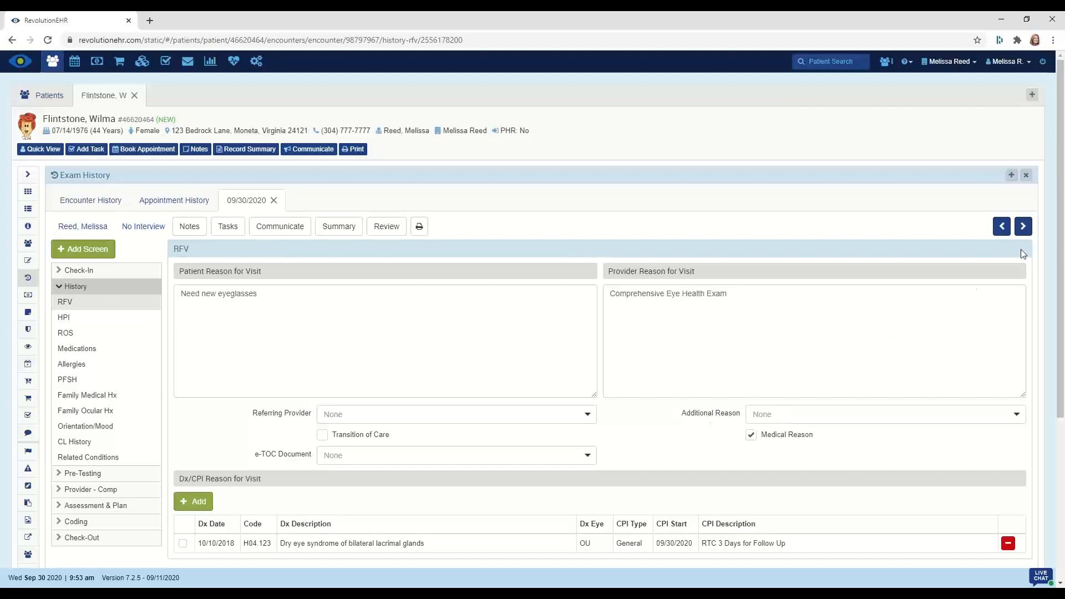
Step: Add the condition "Blurred Vision" with location OU to the history of present illness
left_click(1023, 227)
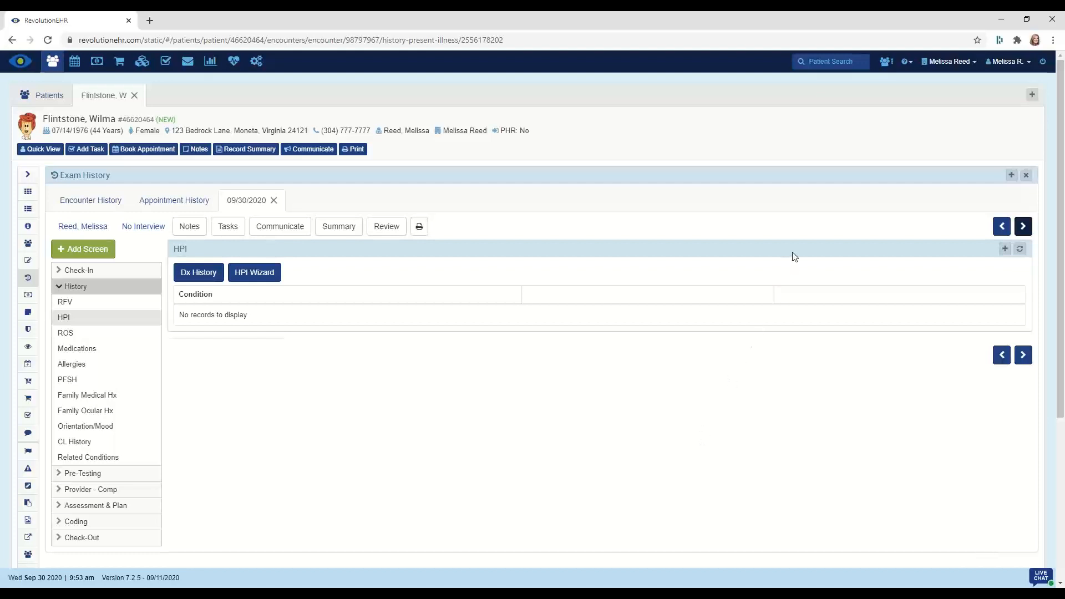
left_click(1005, 250)
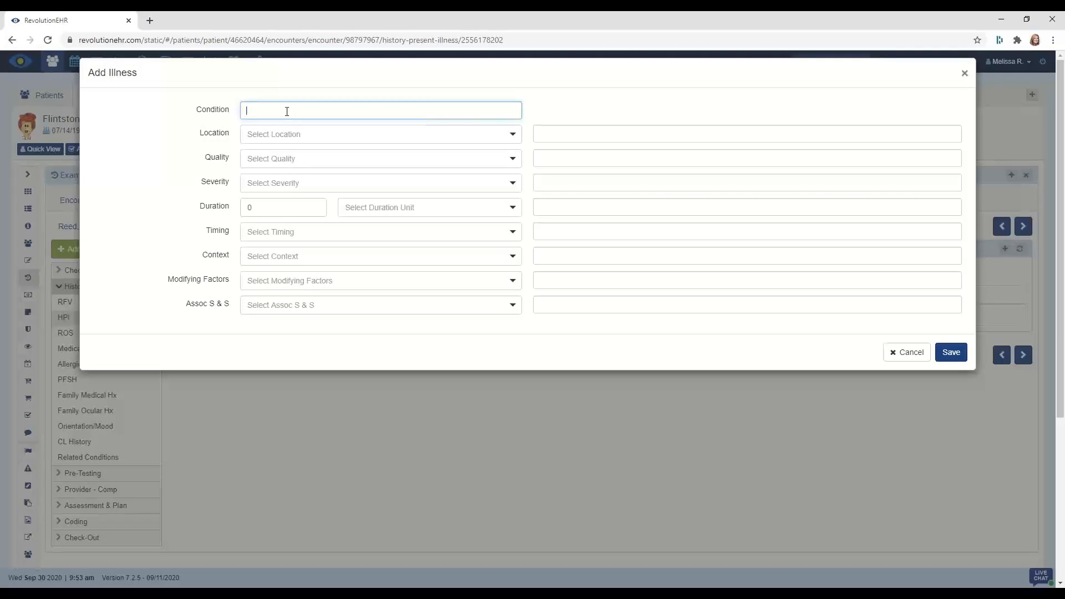
type("Blurred Vision")
left_click(511, 139)
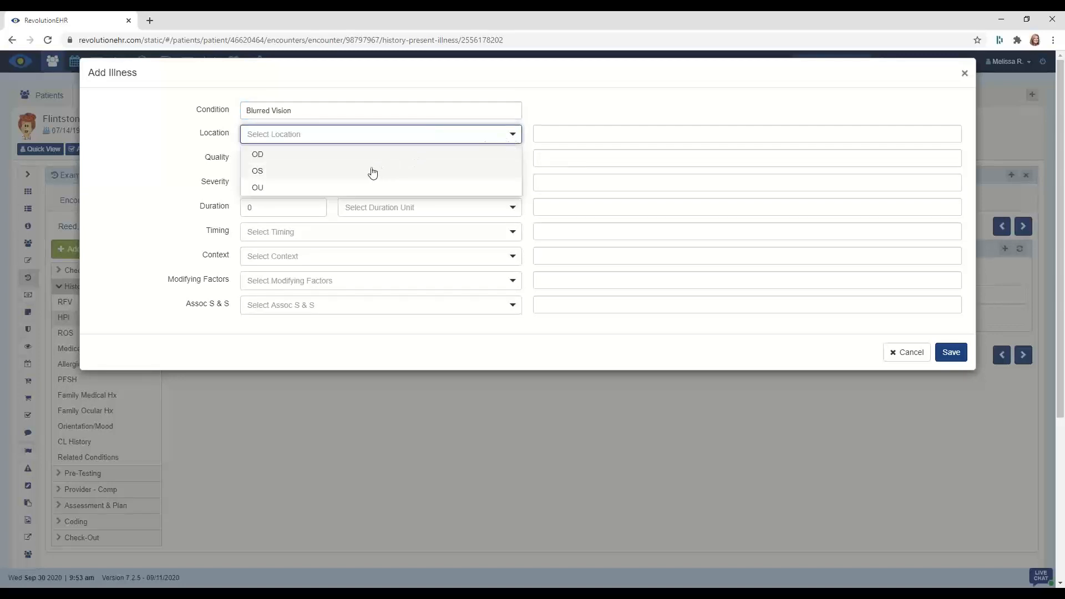
left_click(357, 189)
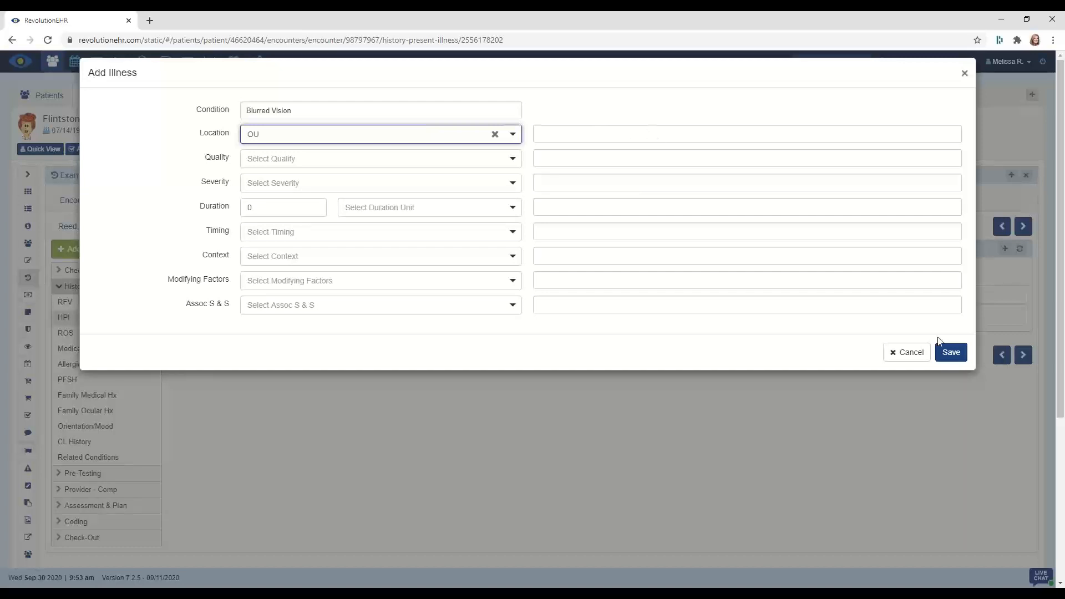
left_click(948, 352)
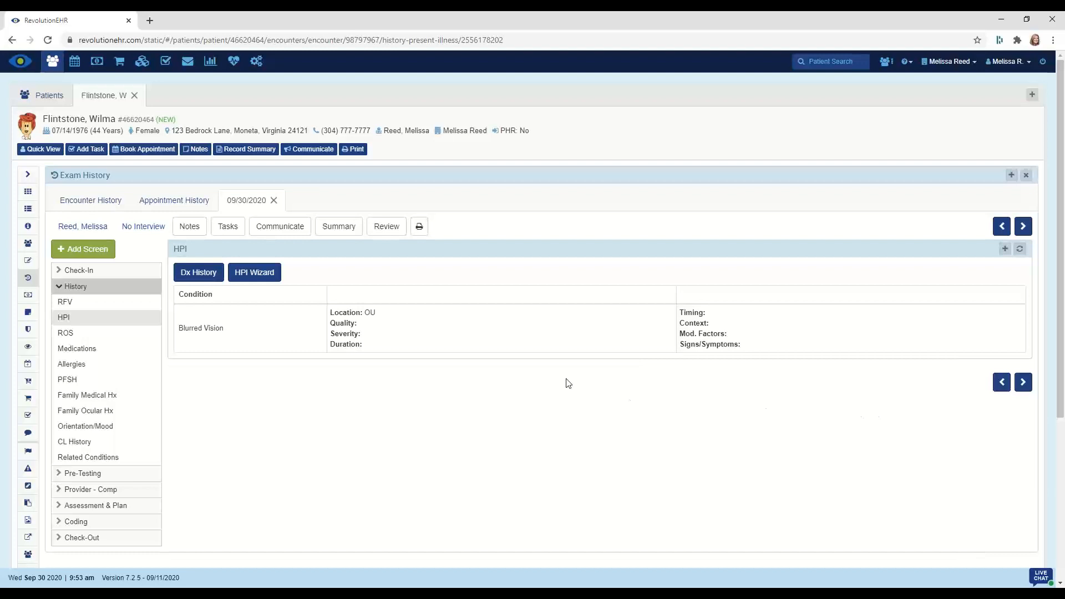
Step: Add the dry eye syndrome diagnosis H04.123 from the diagnosis history to the history of present illness
left_click(206, 277)
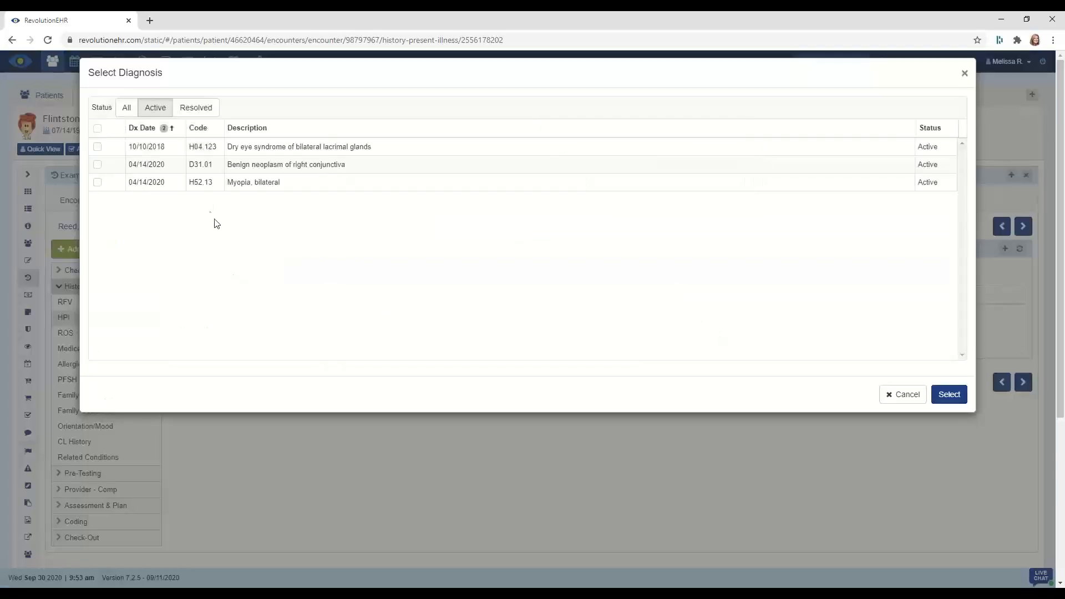
left_click(98, 147)
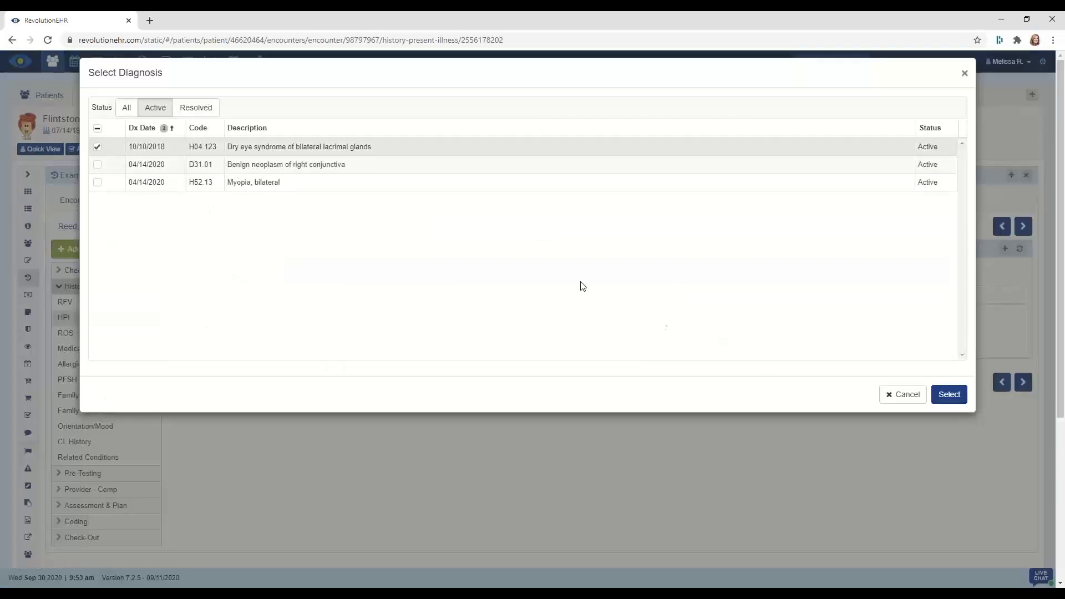
left_click(949, 395)
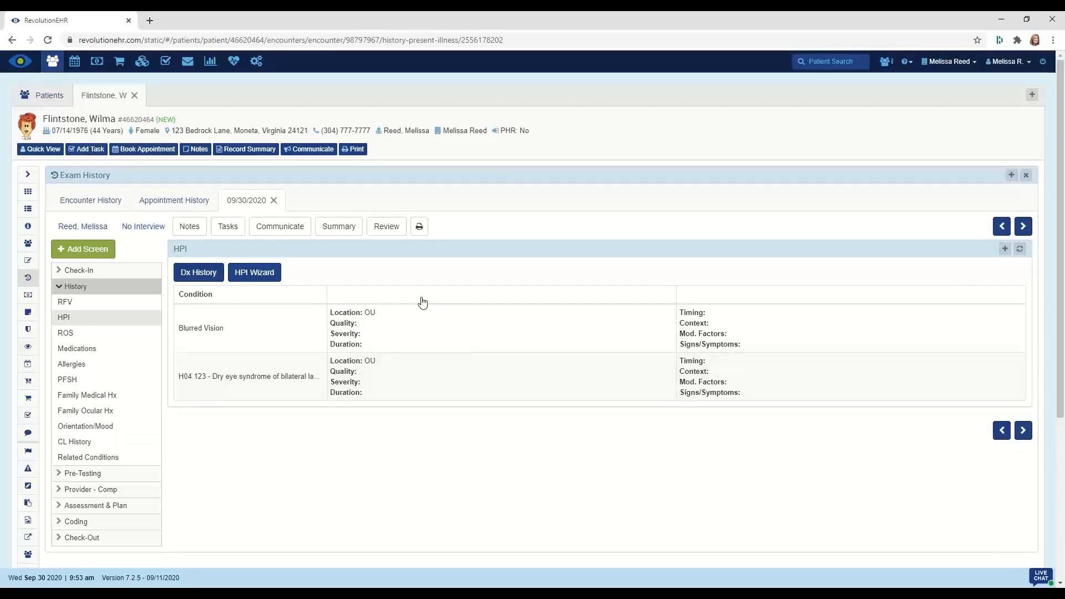
Step: Generate a blurred vision HPI with the HPI Wizard, with both eyes affected, blurred vision graded Inconsistent and symptom severity Severe
left_click(271, 273)
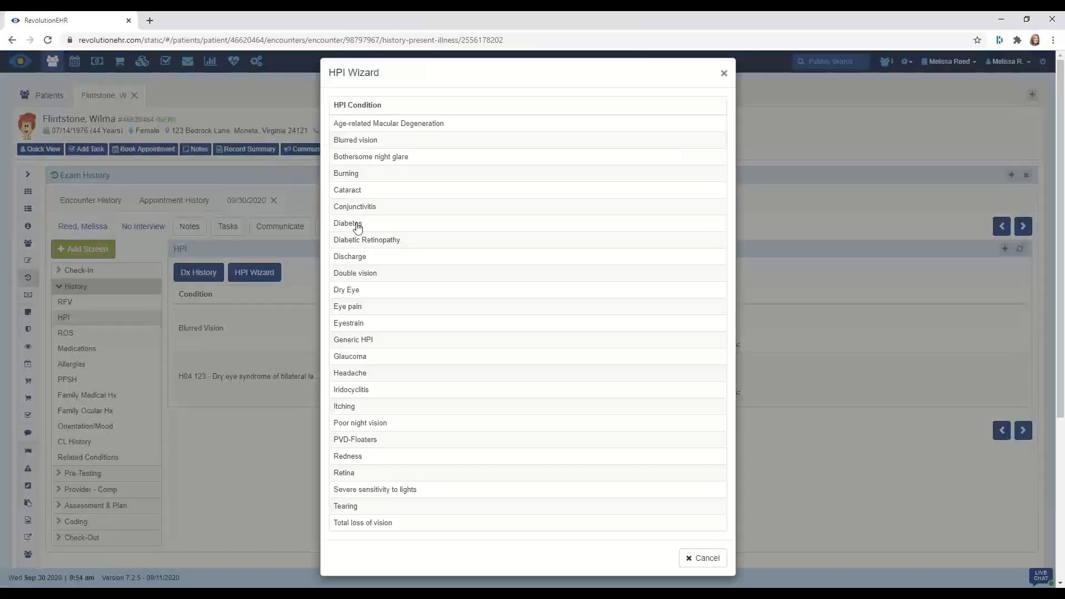
left_click(358, 143)
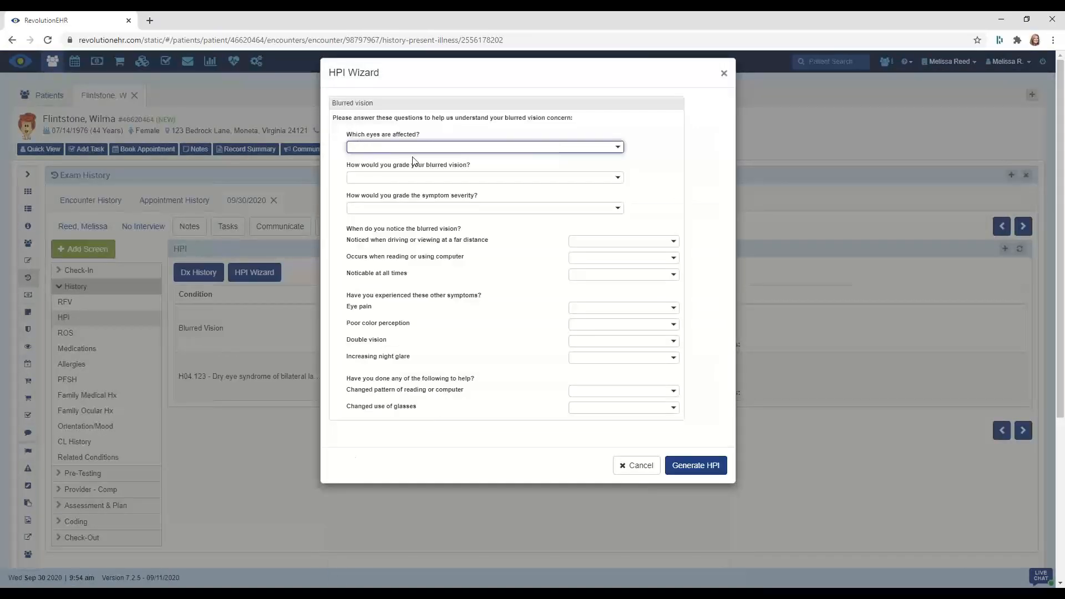
left_click(616, 146)
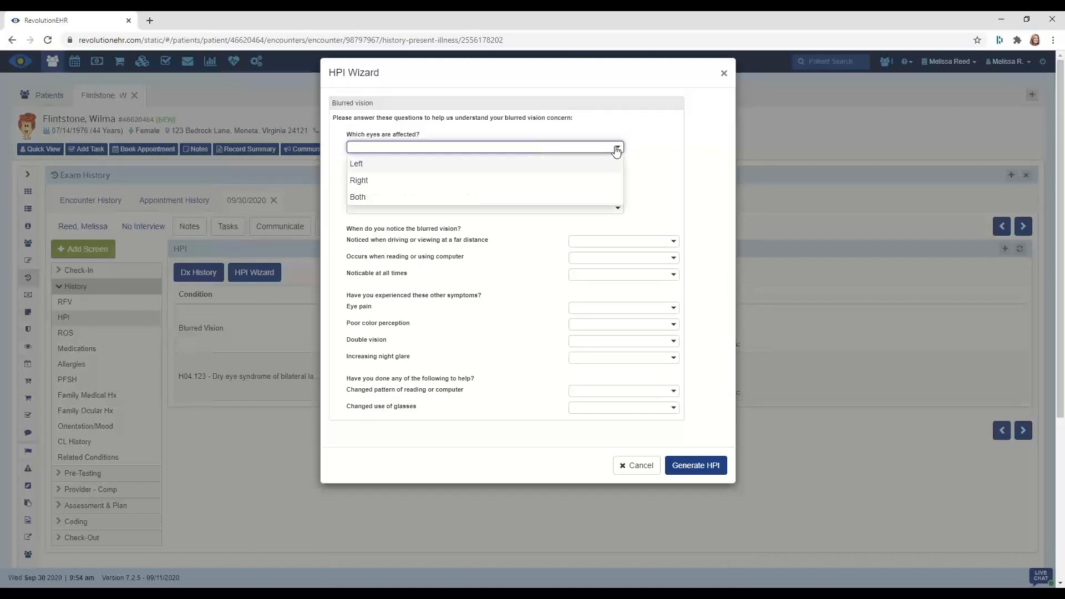
left_click(576, 198)
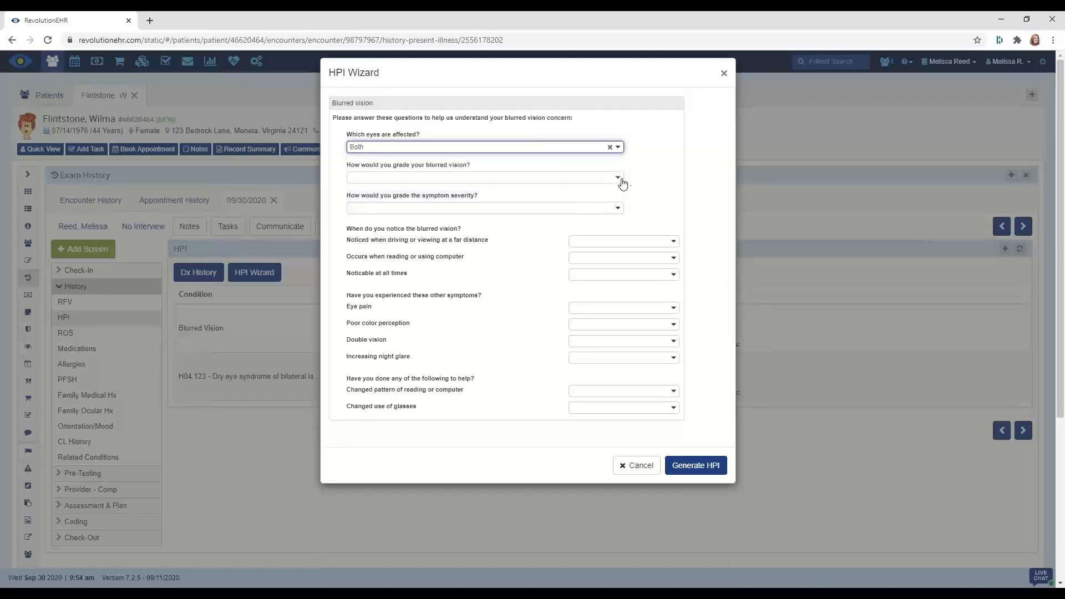
left_click(617, 178)
left_click(587, 211)
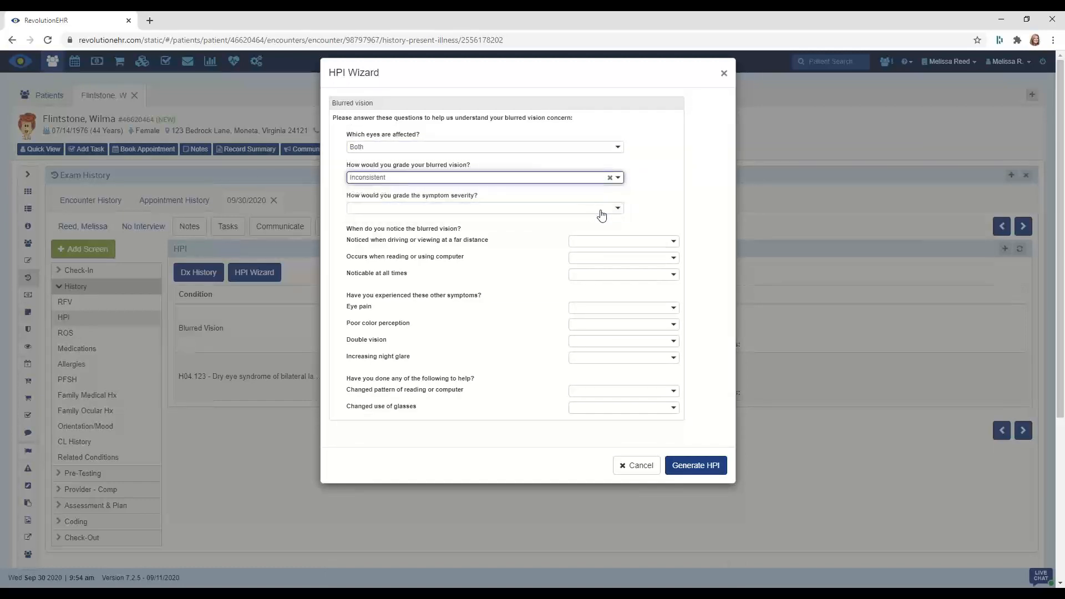
left_click(615, 211)
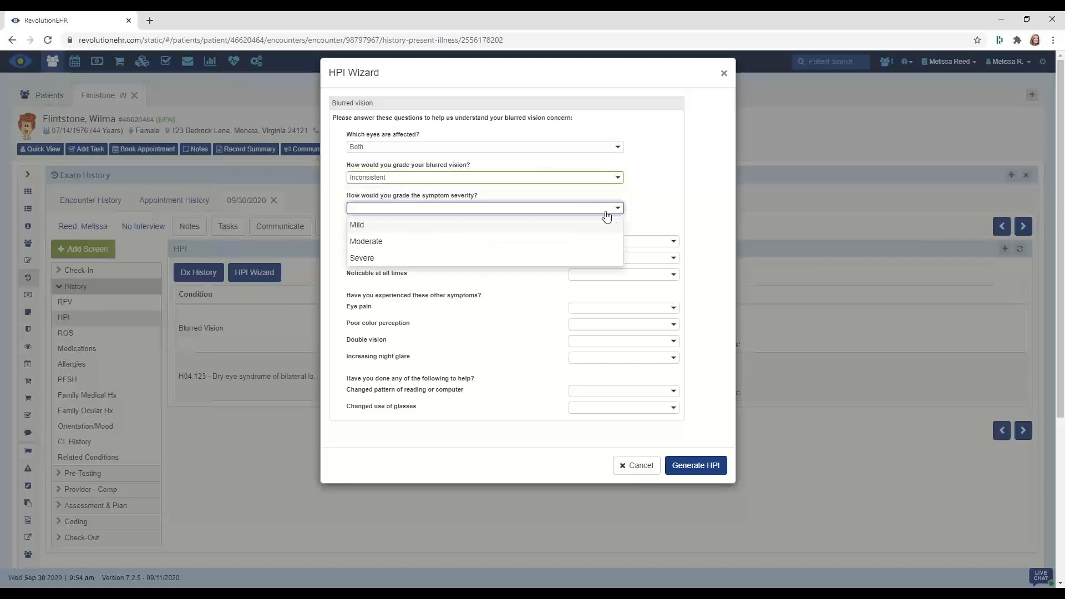
left_click(478, 254)
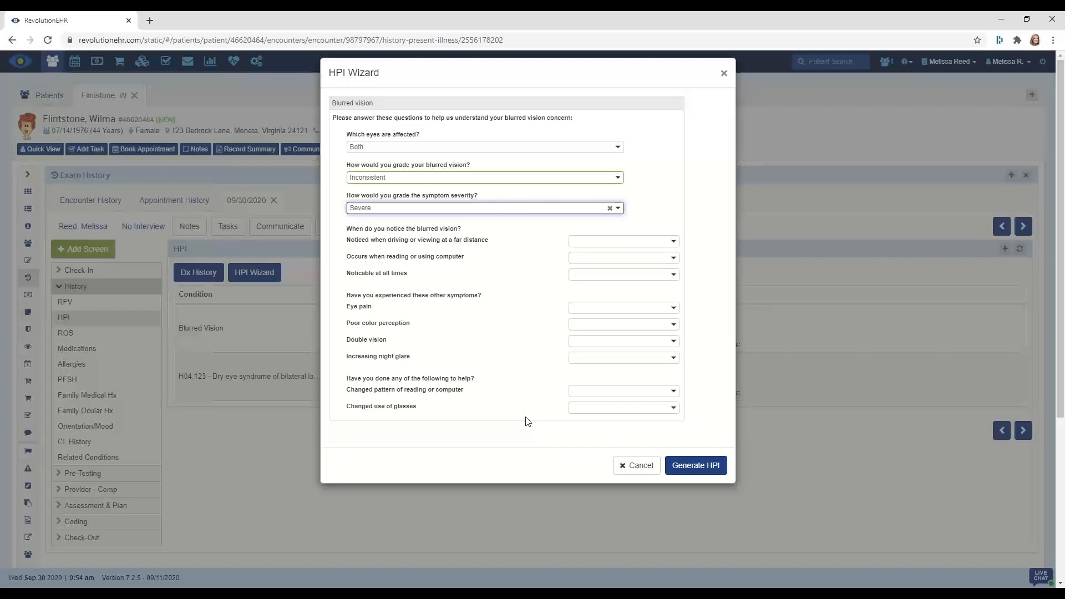
left_click(684, 469)
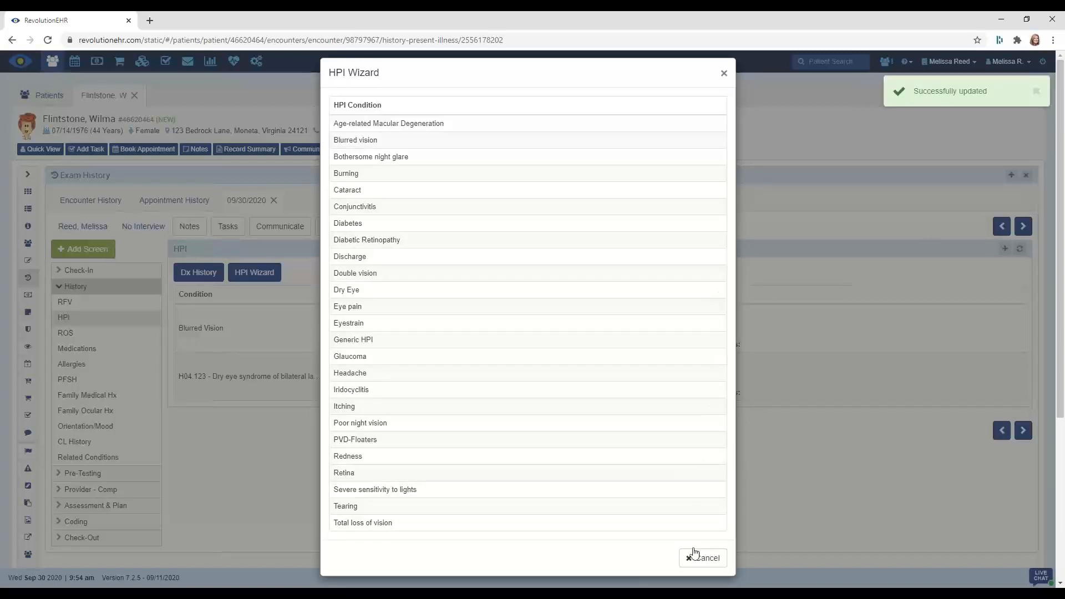
left_click(723, 74)
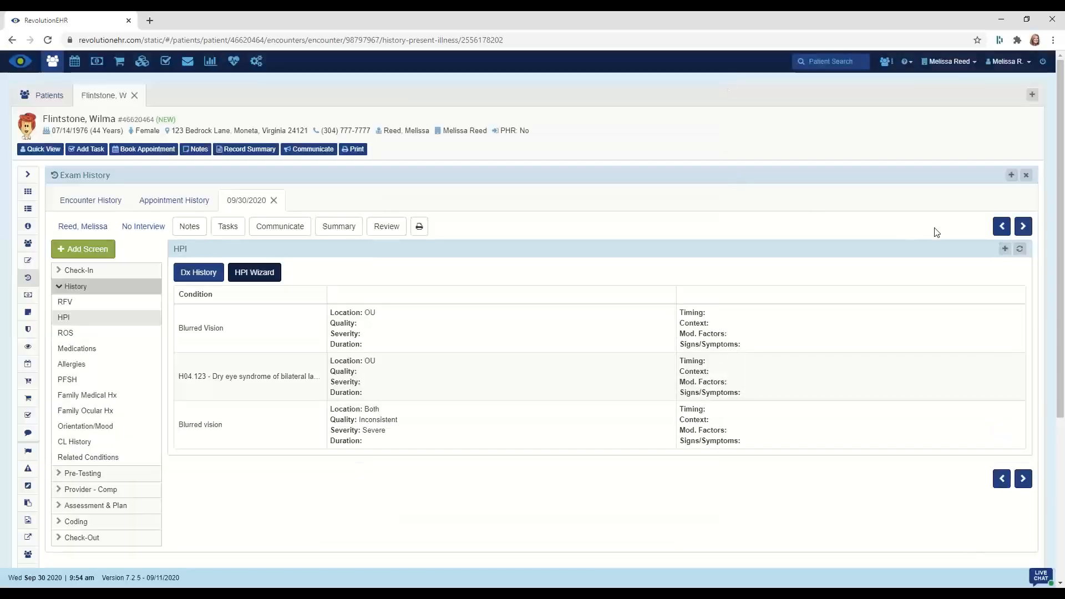
Step: Set all systems in the review of systems to the normal Negative defaults and change Allergy/Imm to Environmental Allergies
left_click(1023, 226)
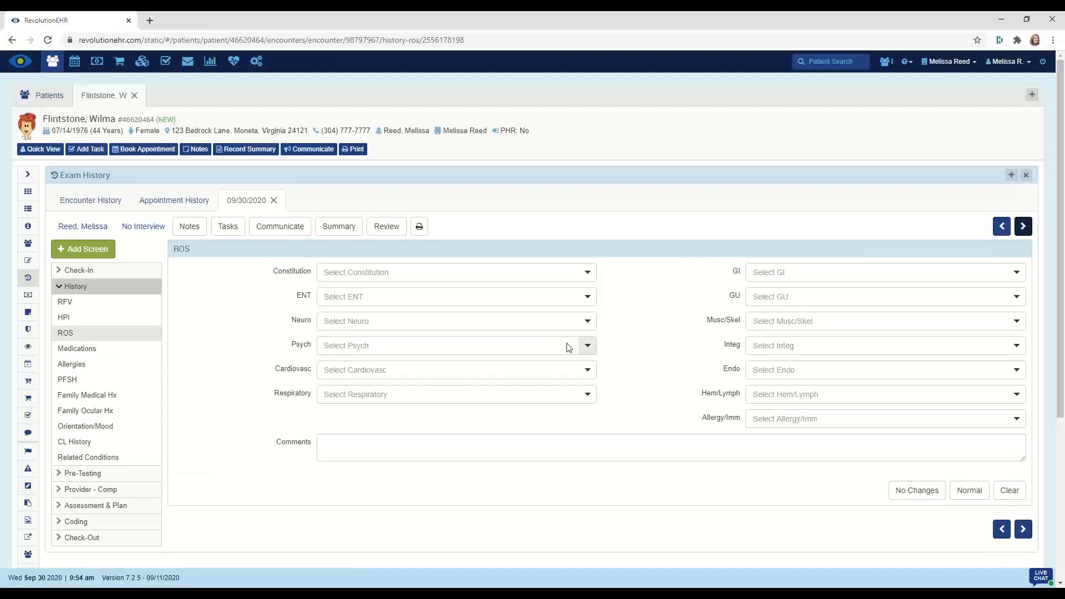
left_click(966, 492)
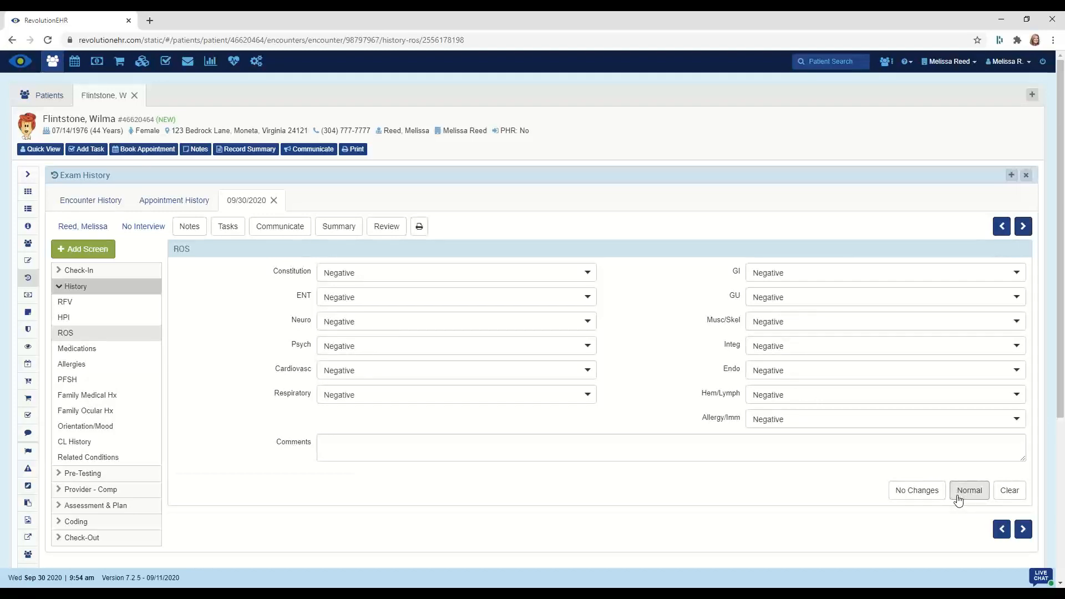
left_click(1018, 421)
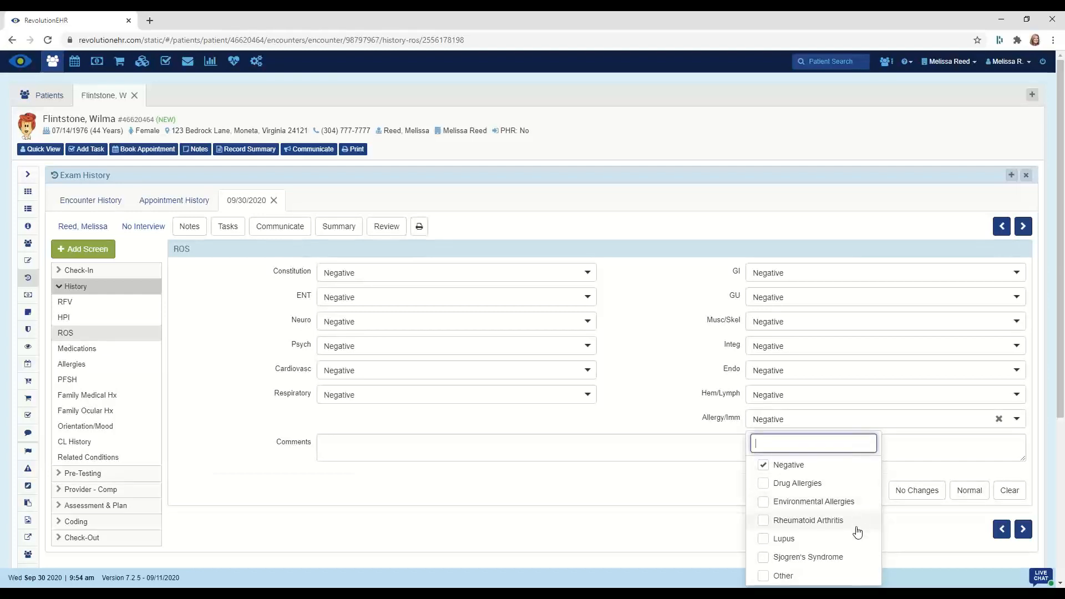
left_click(763, 502)
left_click(906, 436)
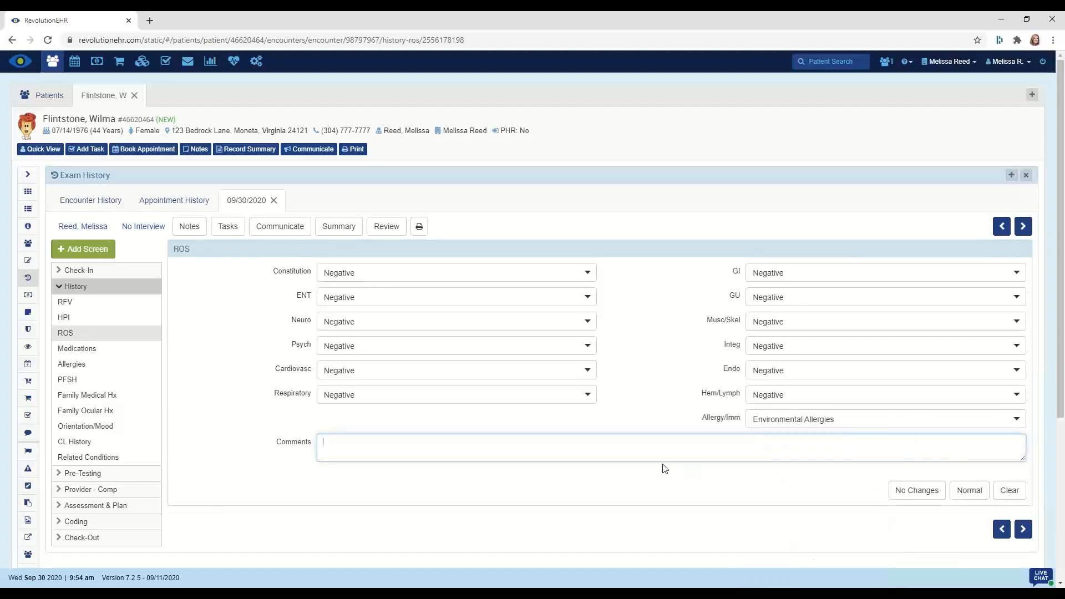
left_click(587, 395)
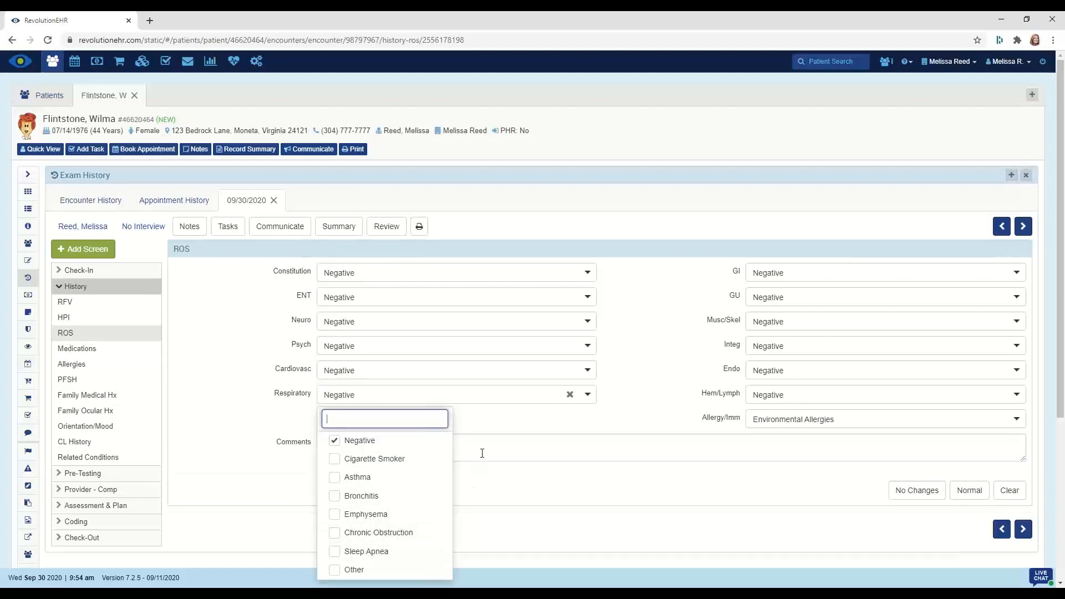
left_click(346, 452)
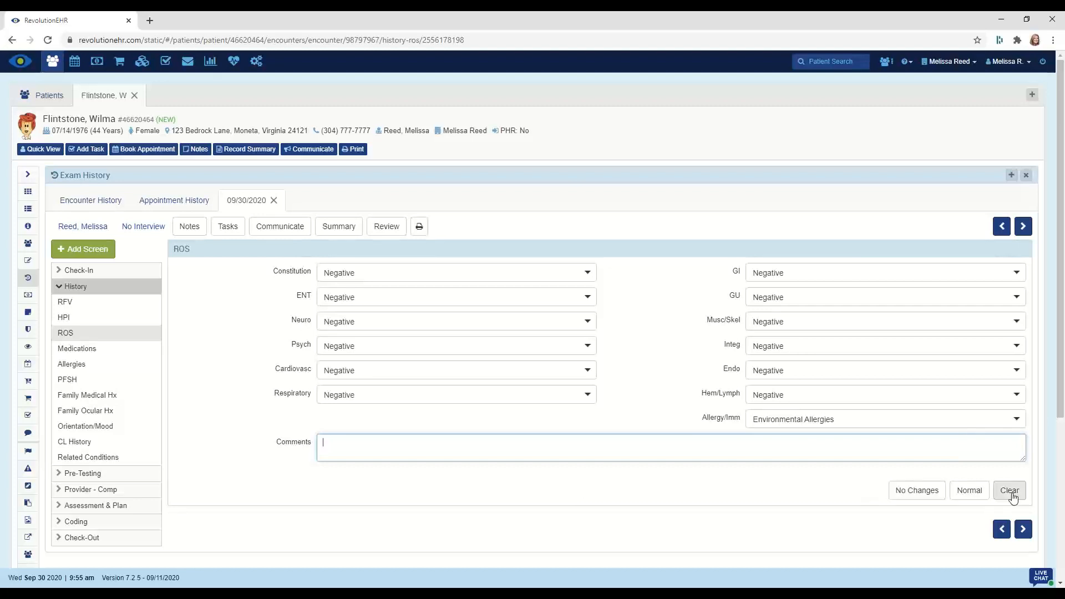
Step: Add Anxiety Therapy as a general medication to the patient's medication history and save it
left_click(1023, 529)
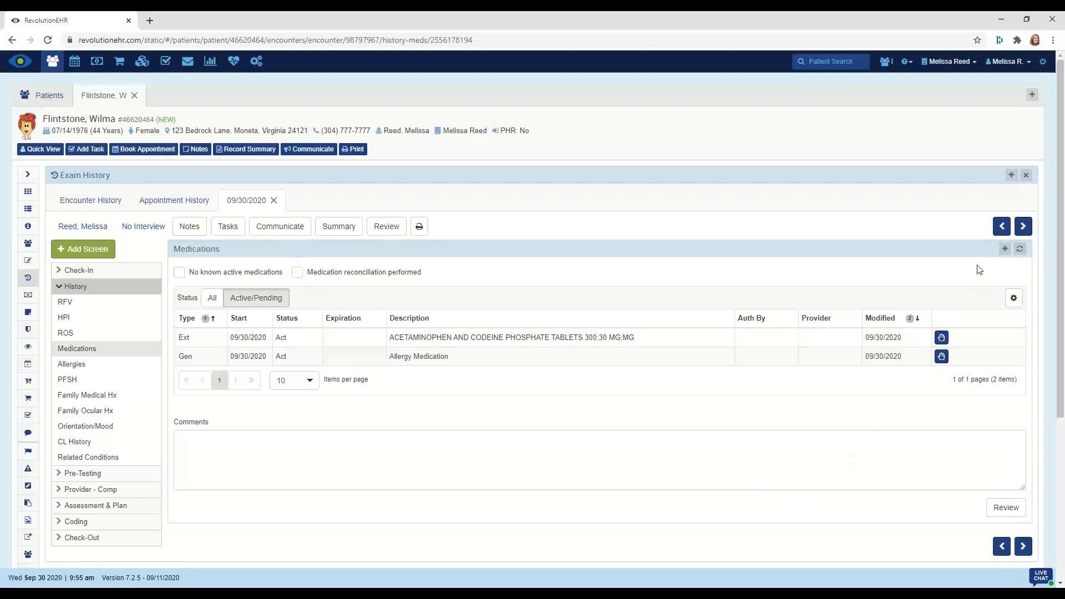
left_click(1005, 250)
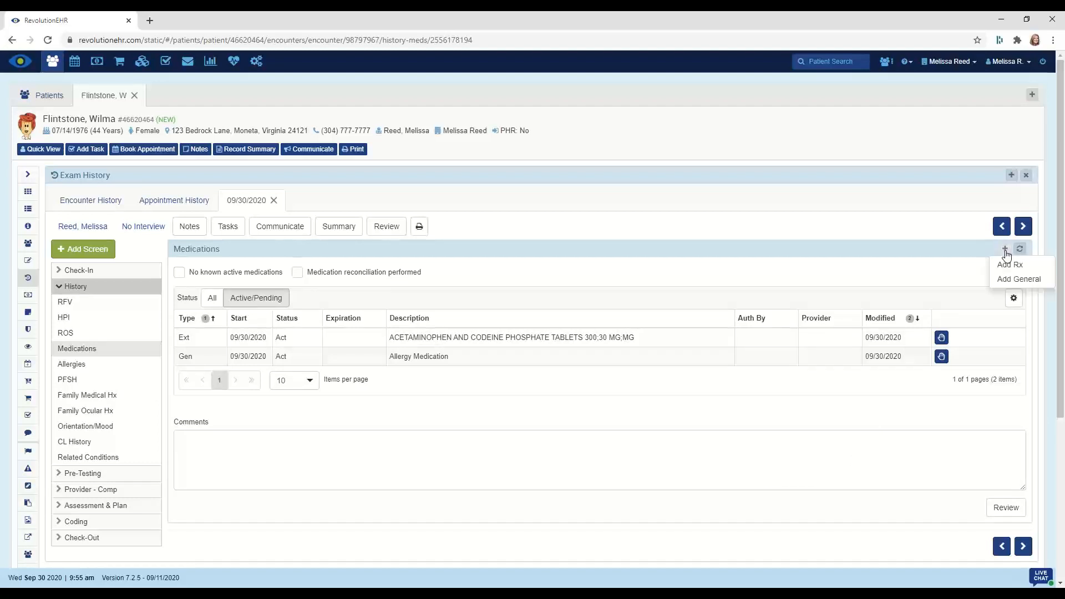
left_click(1012, 281)
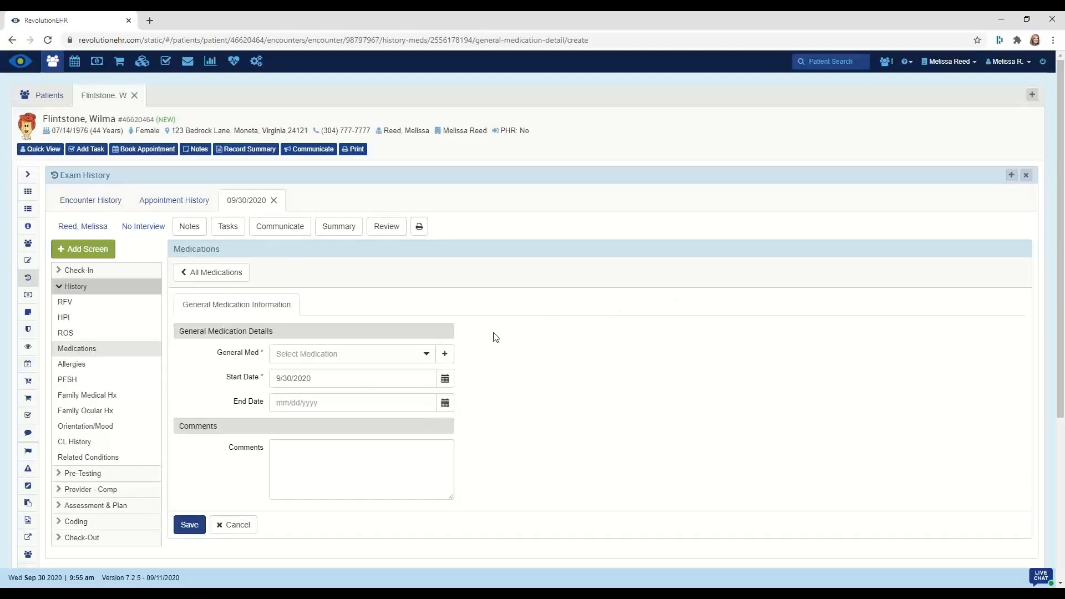
left_click(429, 355)
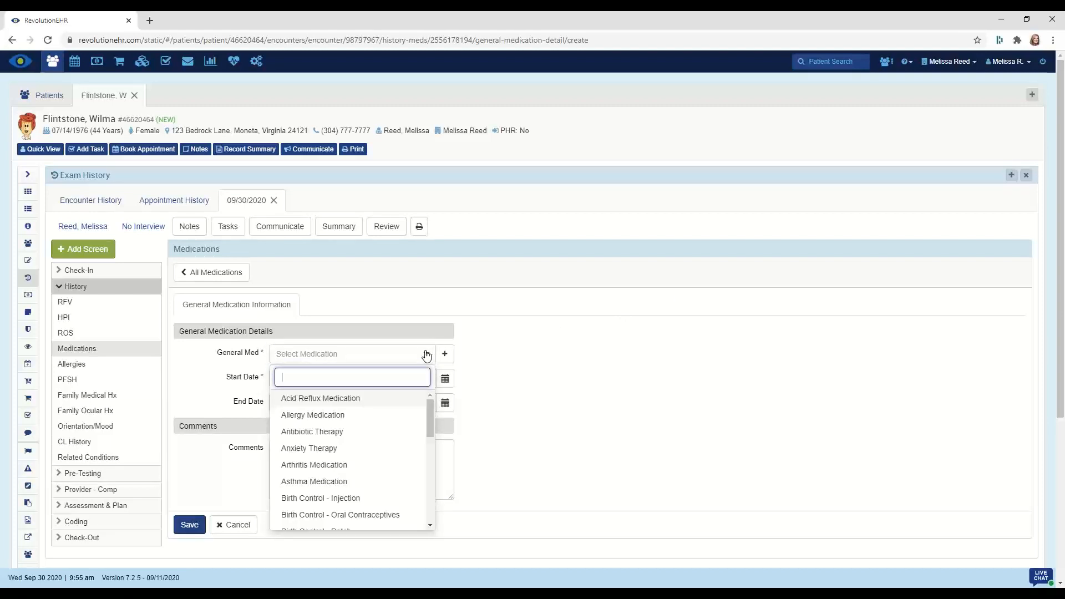
left_click(357, 452)
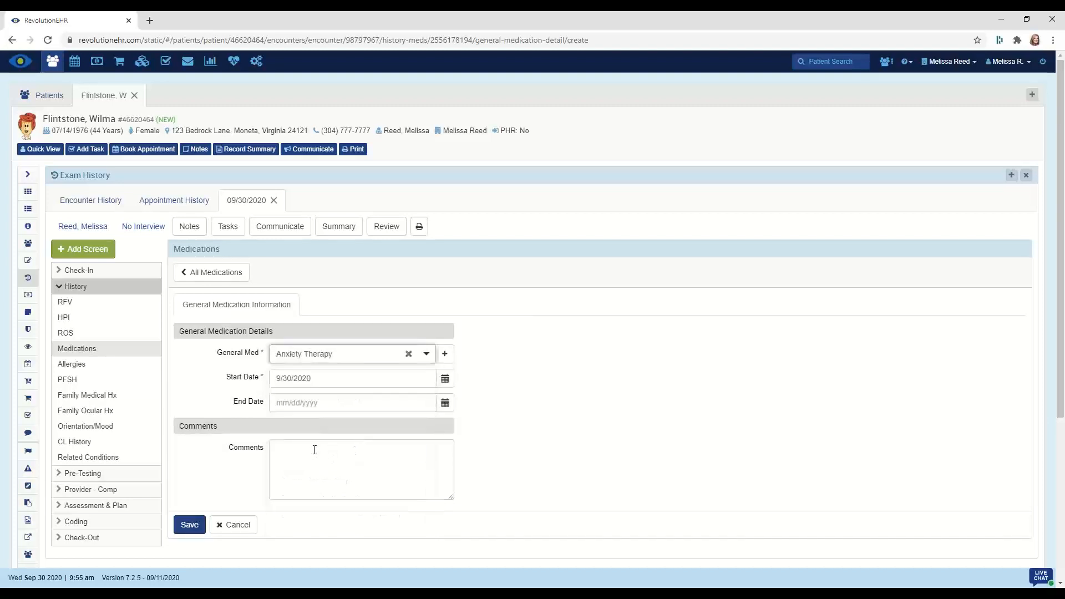
left_click(188, 524)
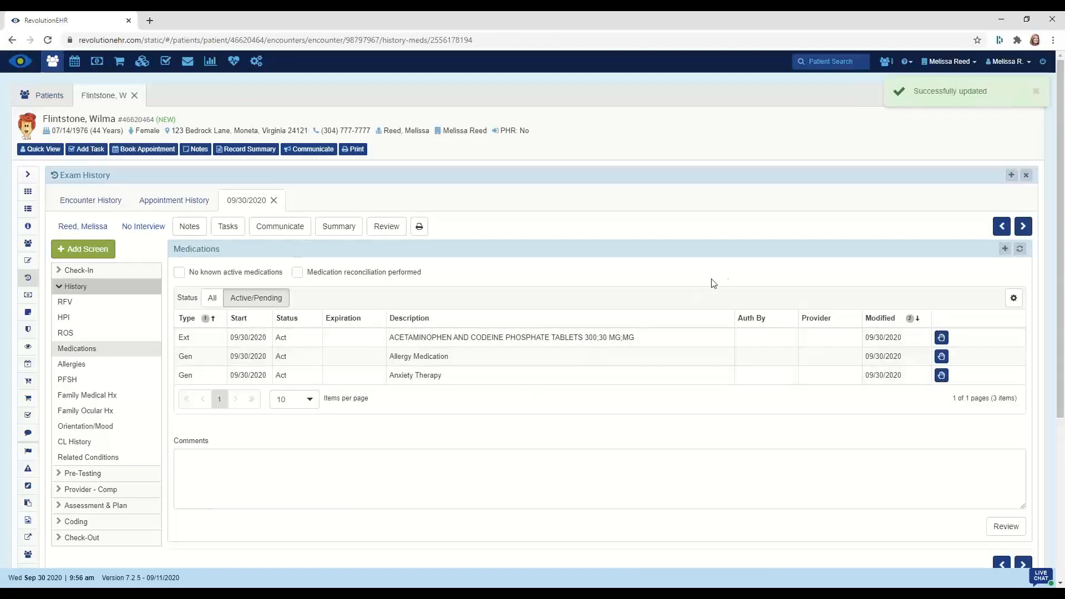
left_click(1004, 250)
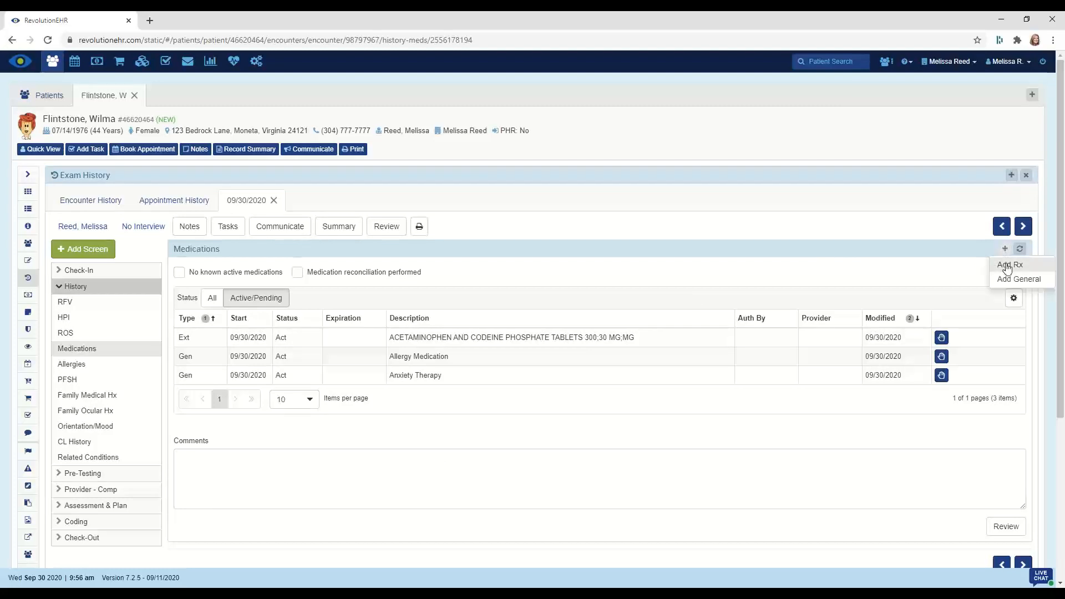
left_click(1006, 268)
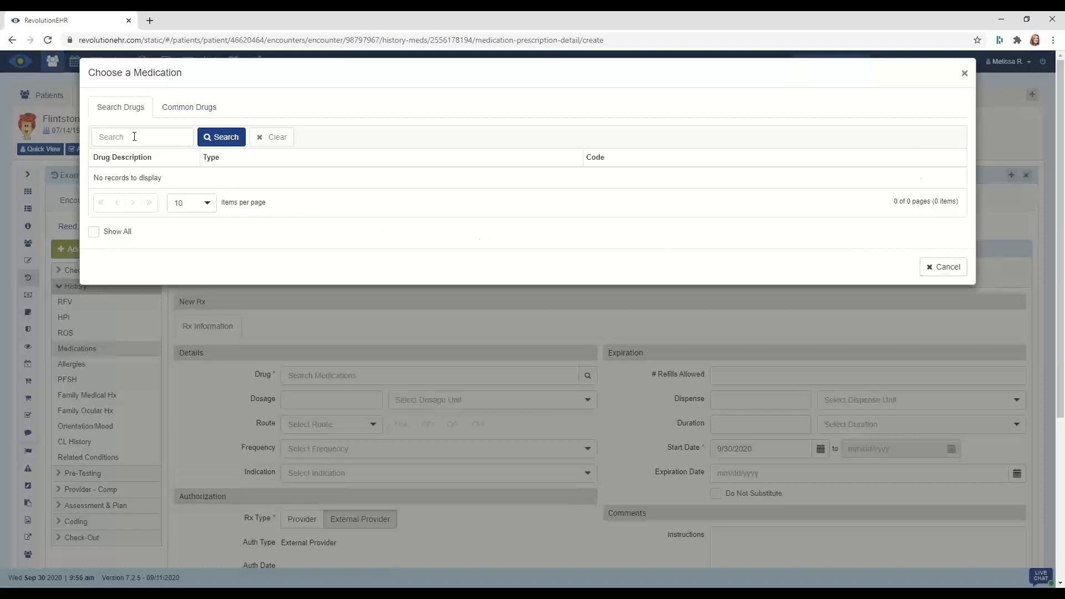
left_click(181, 113)
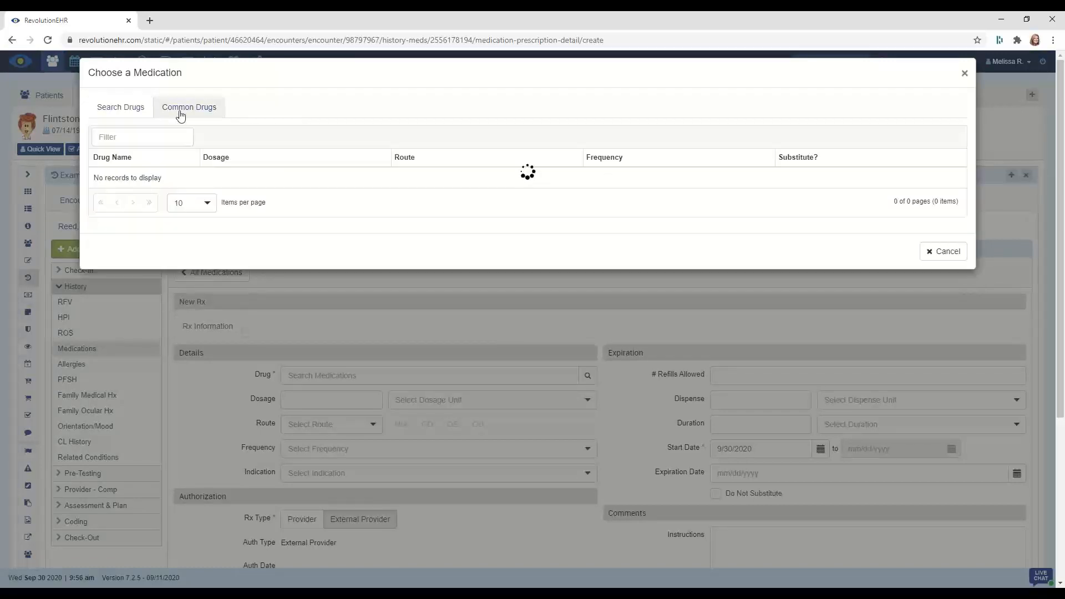
left_click(138, 112)
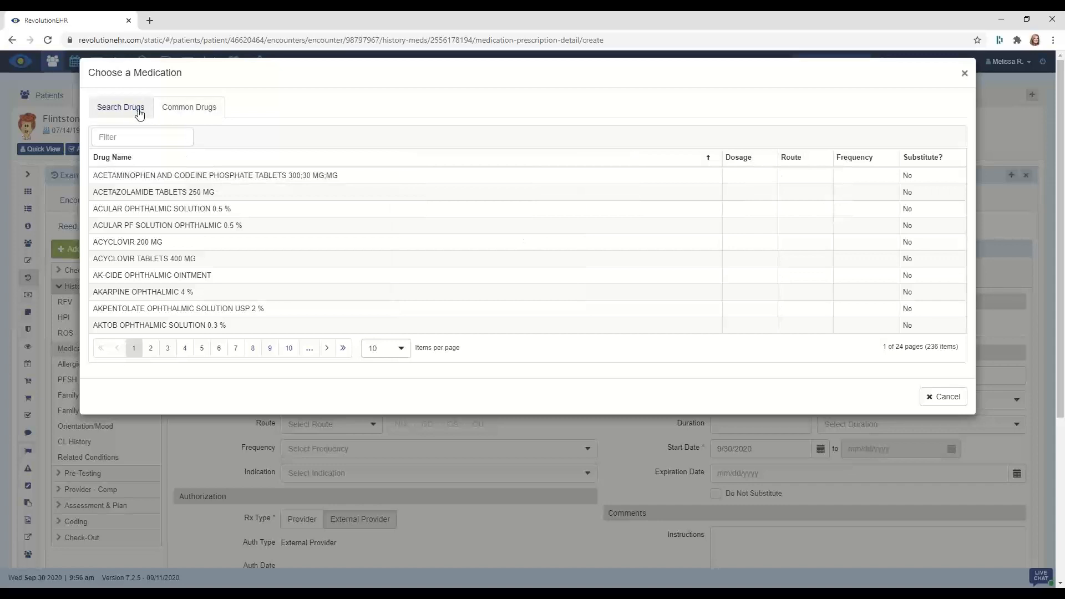
left_click(134, 137)
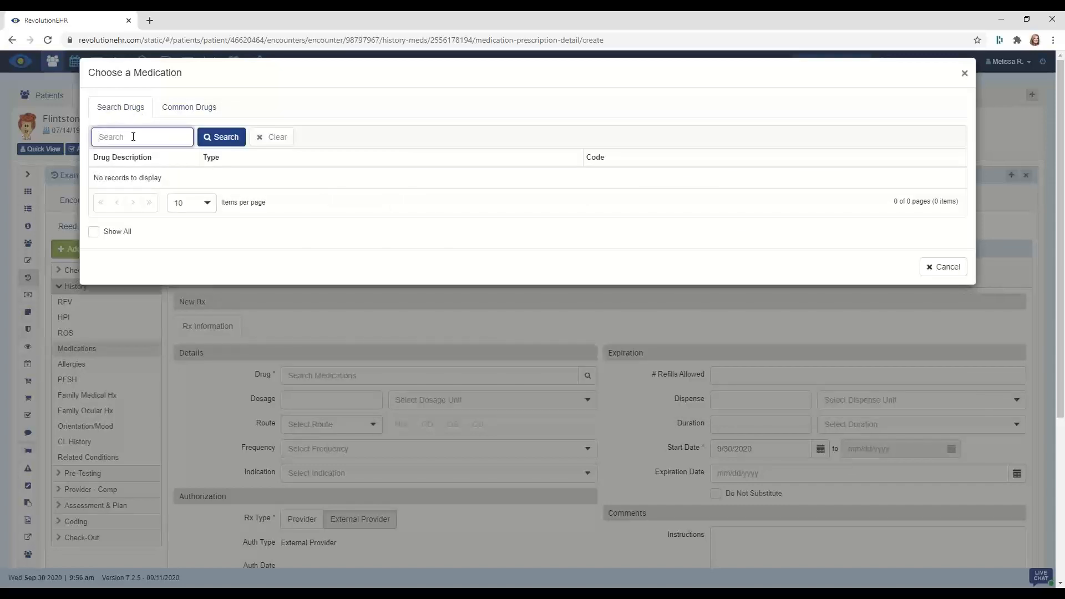
type("xil")
left_click(218, 142)
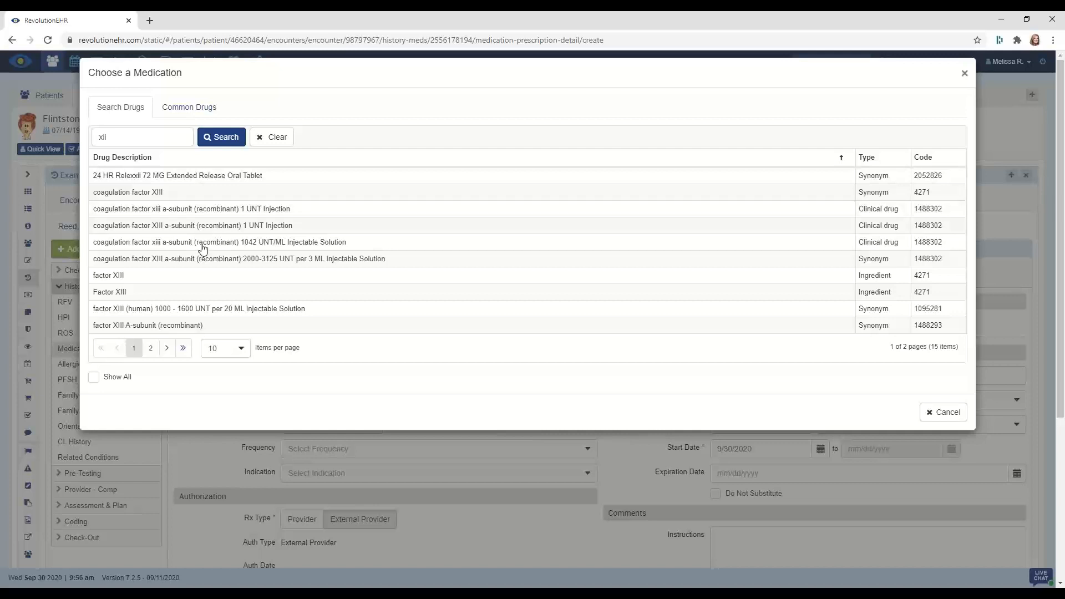
left_click(215, 176)
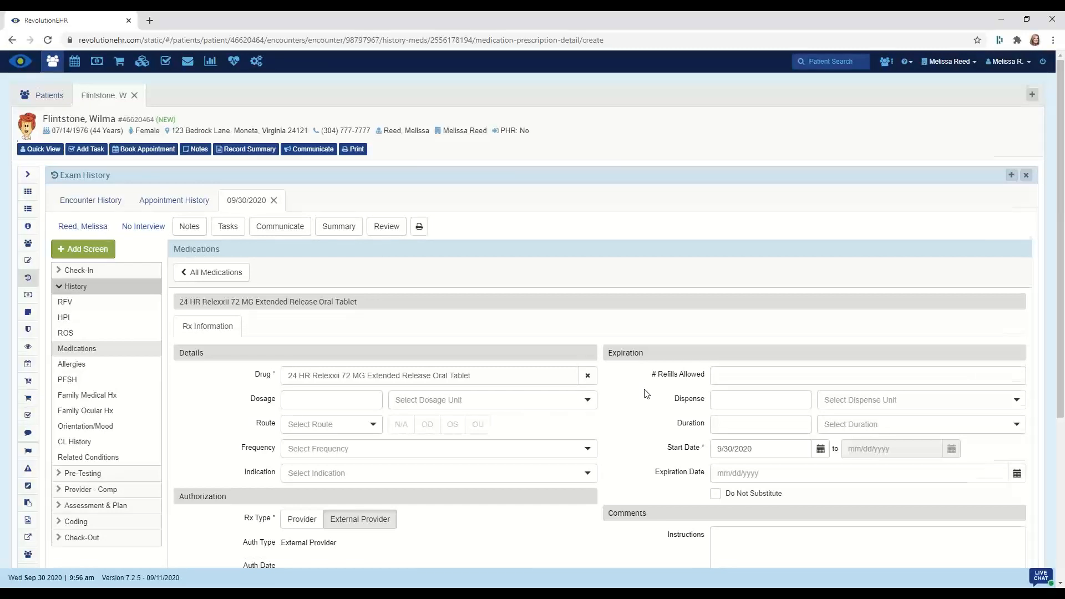
scroll(610, 404, "down", 2)
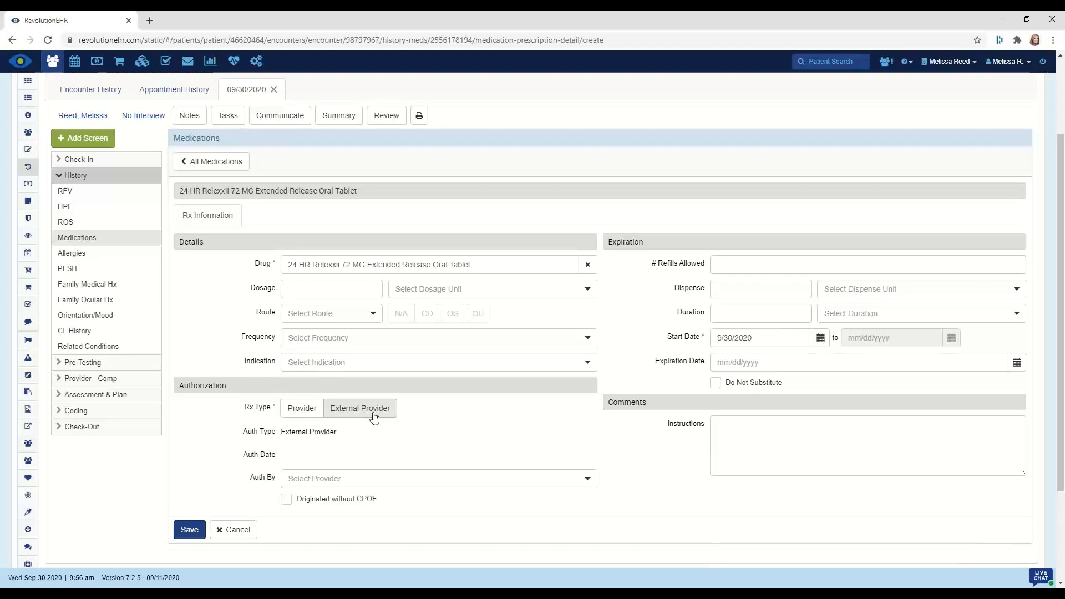
left_click(308, 417)
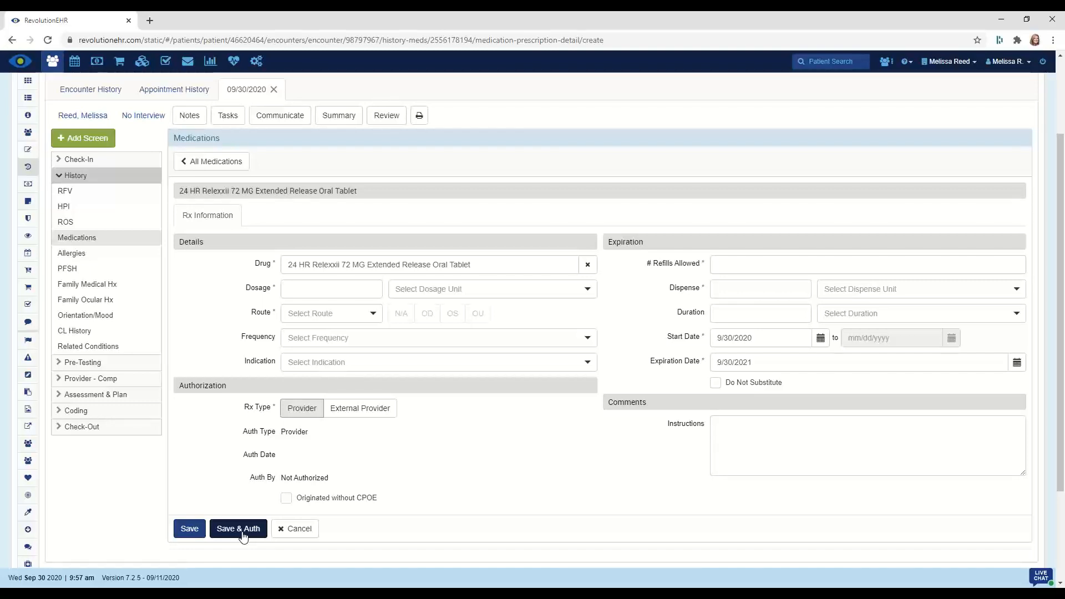
left_click(275, 529)
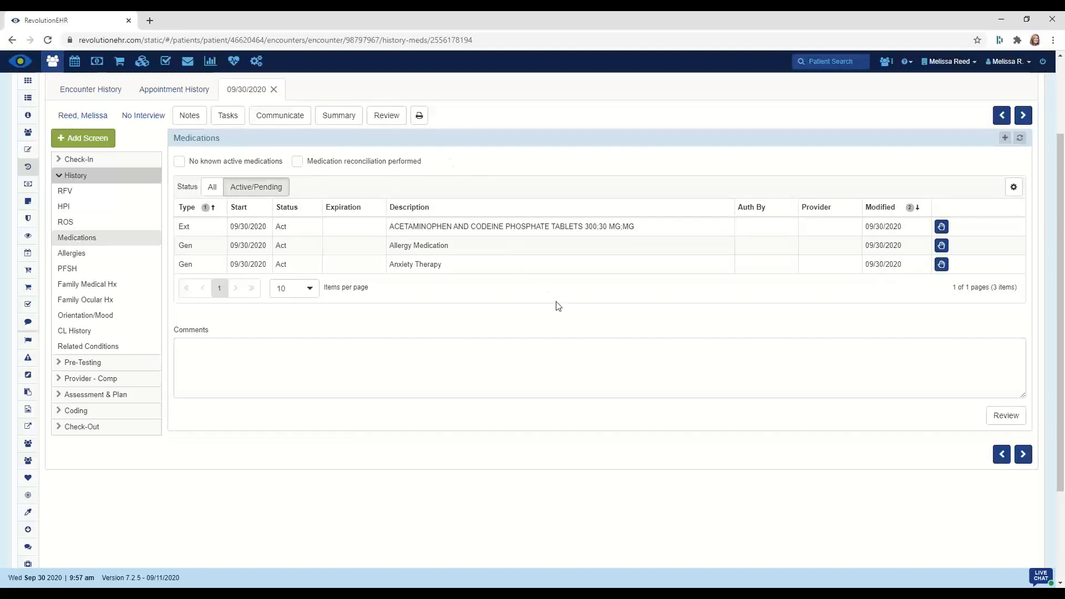
Step: Mark the medication history as reviewed and continue to the Allergies screen
left_click(1007, 420)
left_click(1023, 455)
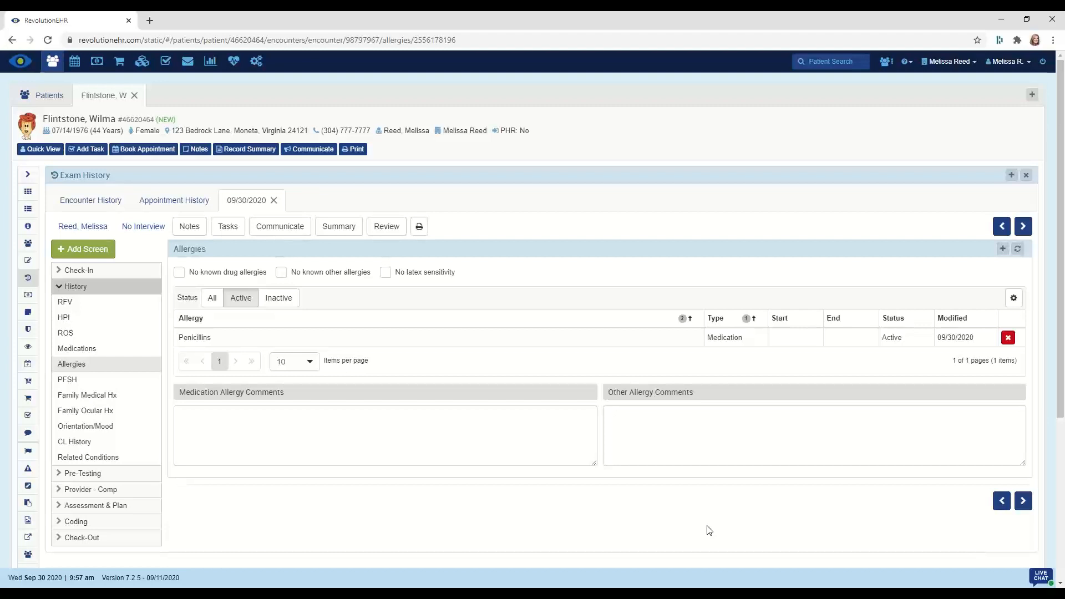
Step: Start a new medication allergy entry and choose Penicillins as its allergen group
left_click(1003, 250)
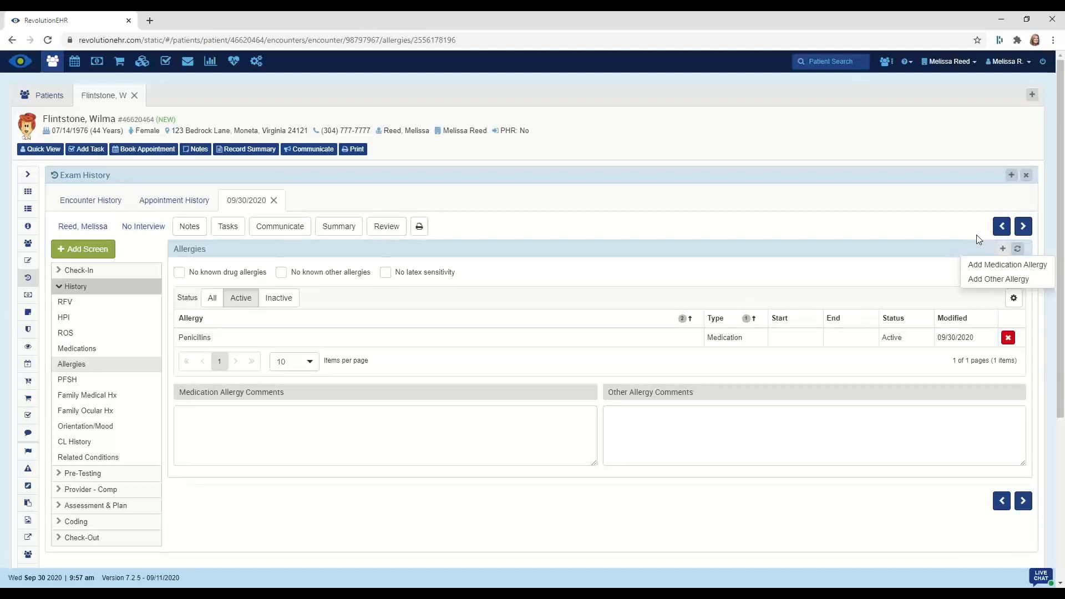
left_click(978, 266)
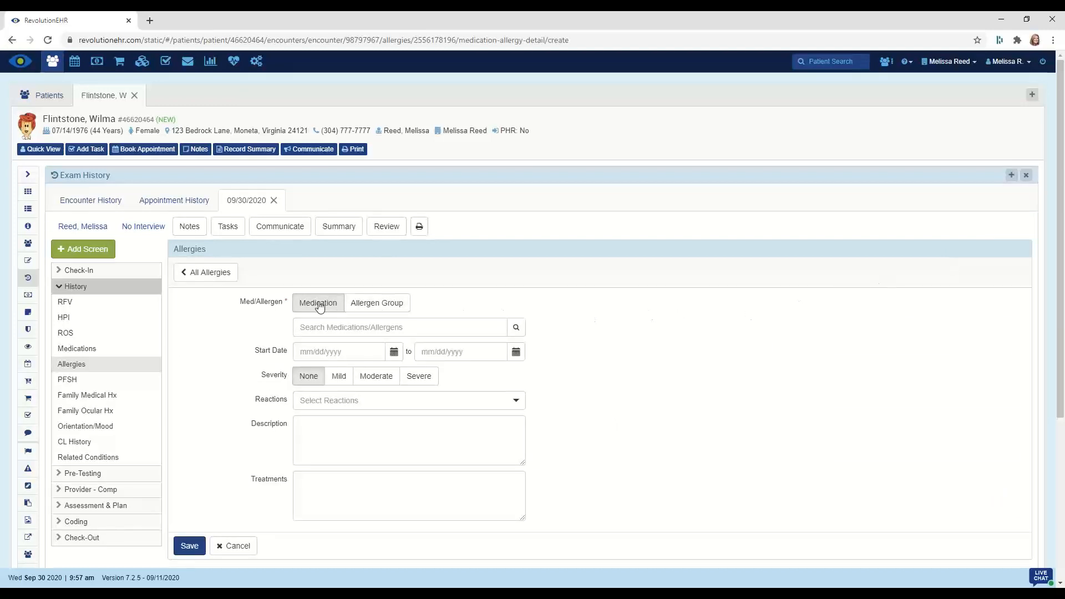
left_click(371, 304)
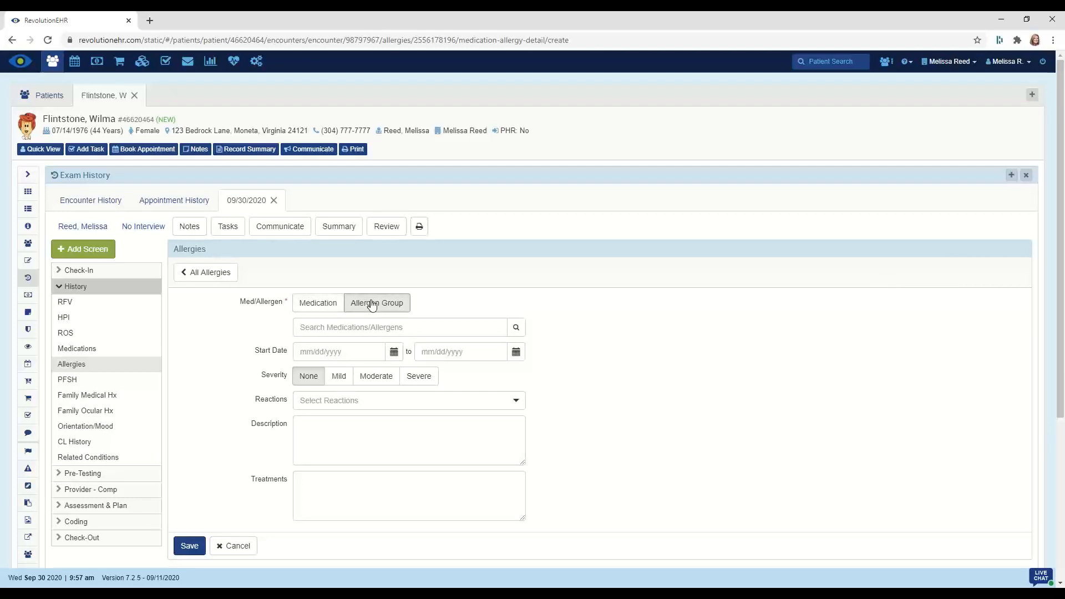
left_click(328, 330)
type("pen")
key("Return")
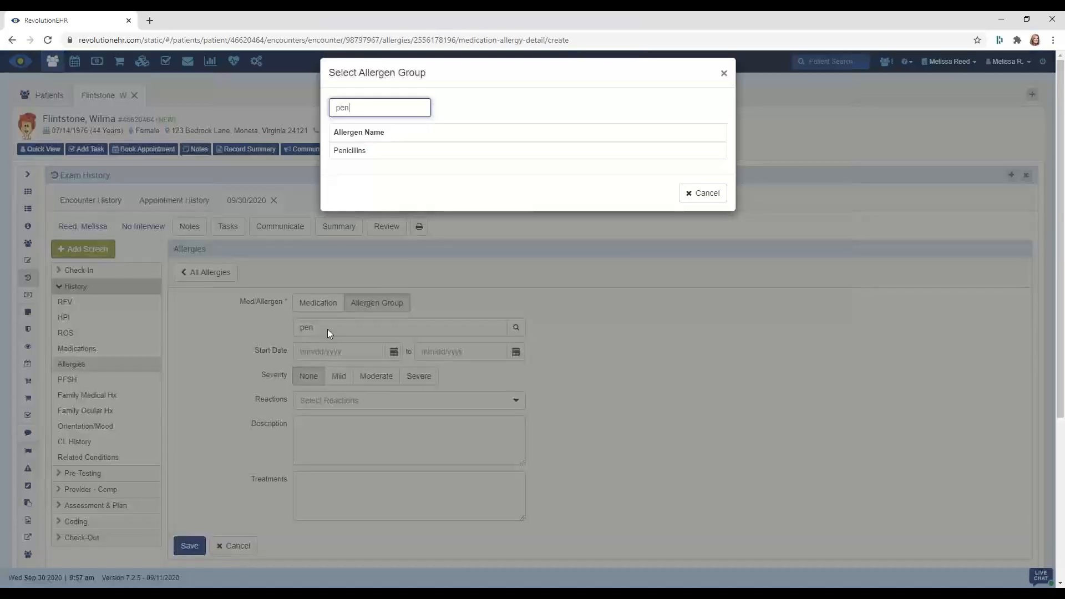
left_click(358, 158)
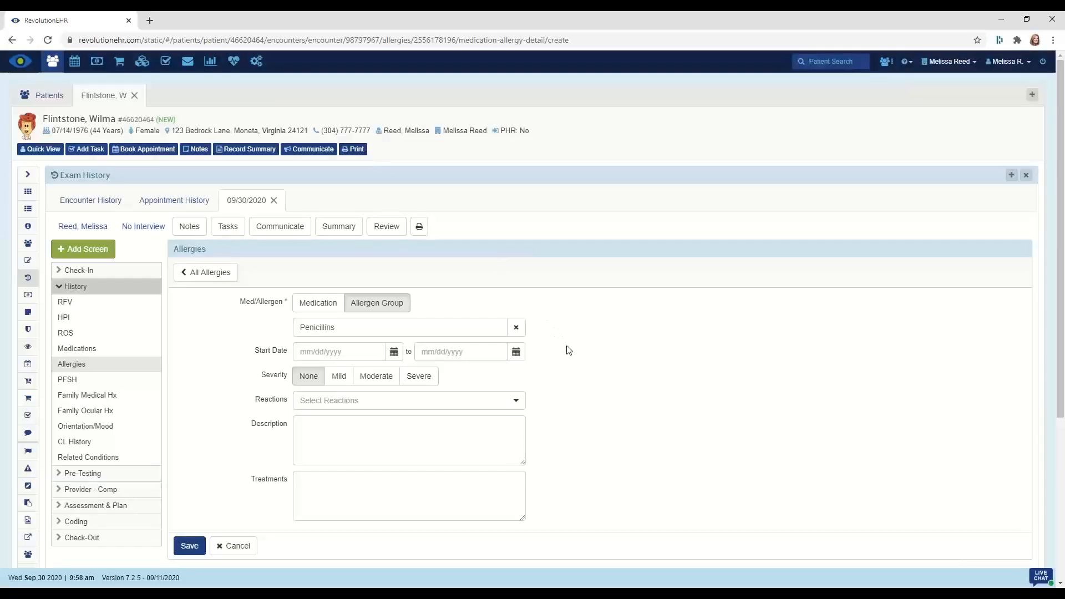
Step: Set the penicillin allergy's start date to 9/30/2020, save the allergy and continue to the PFSH screen
left_click(394, 354)
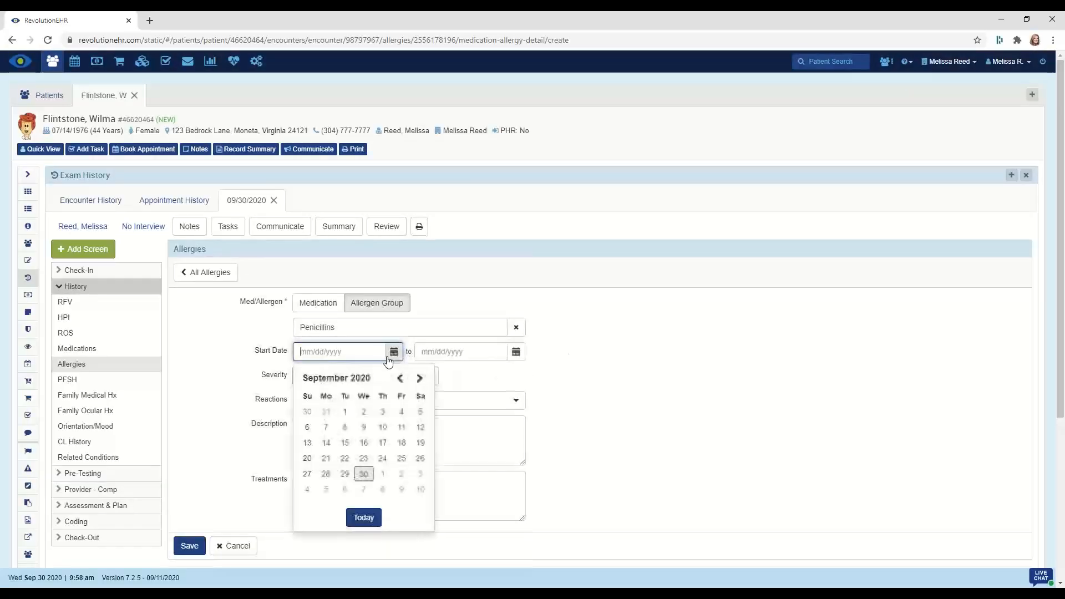
left_click(363, 473)
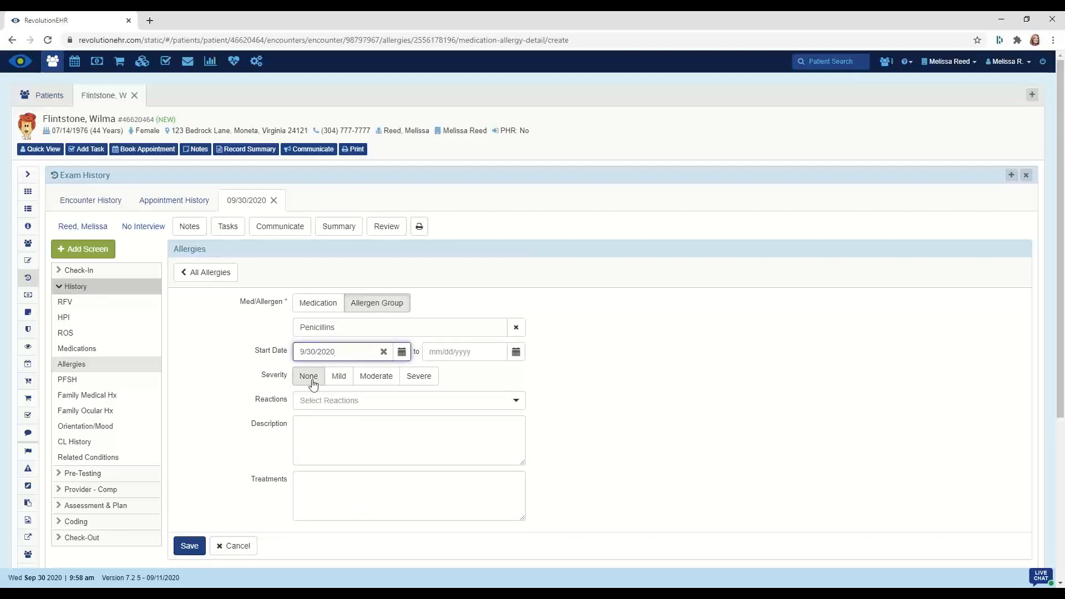
left_click(517, 402)
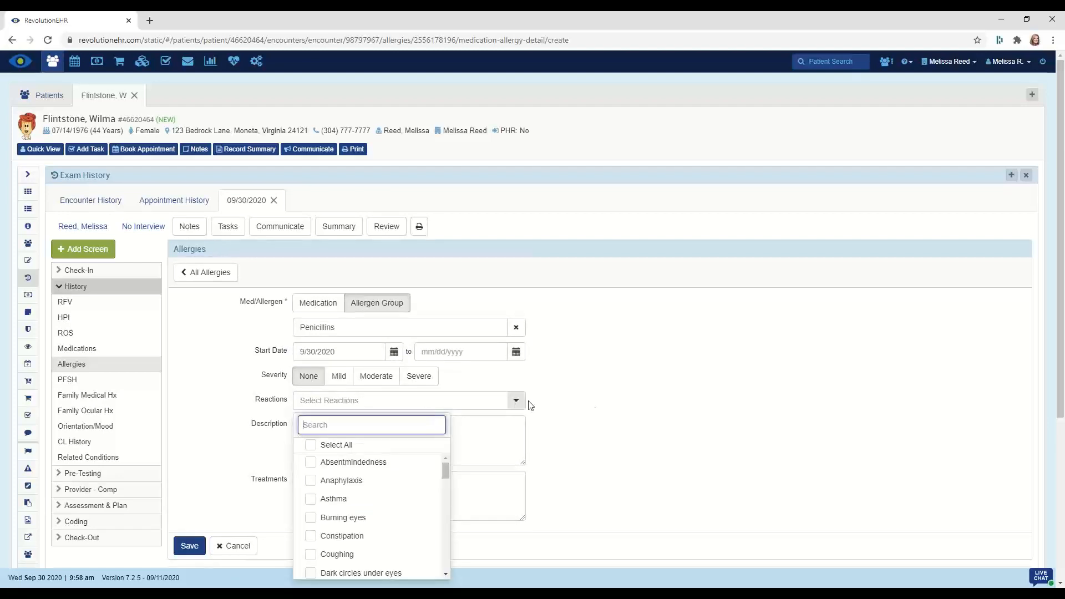
left_click(593, 411)
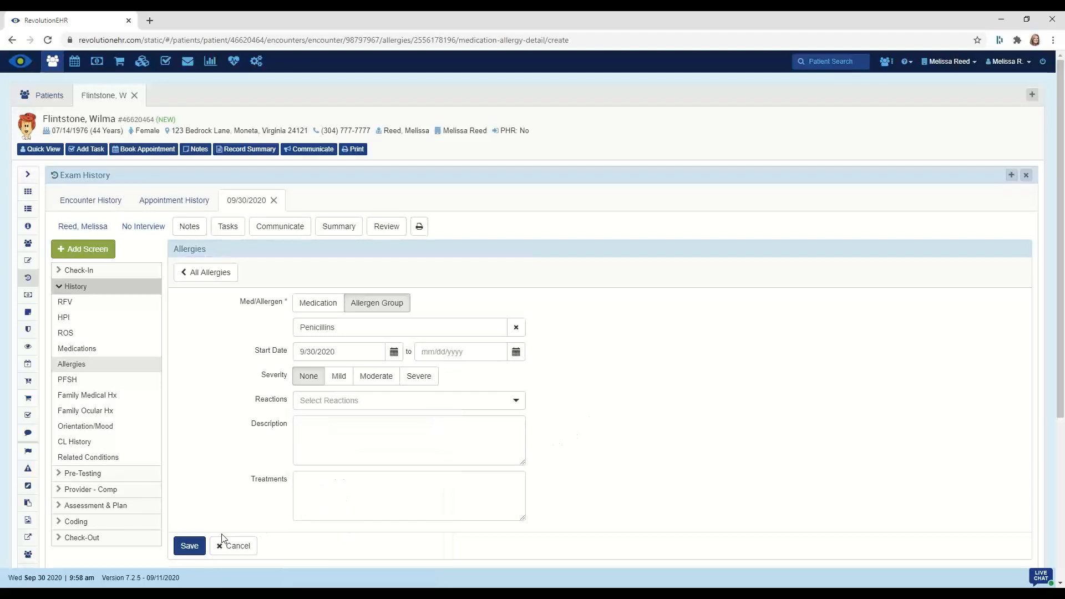
left_click(189, 546)
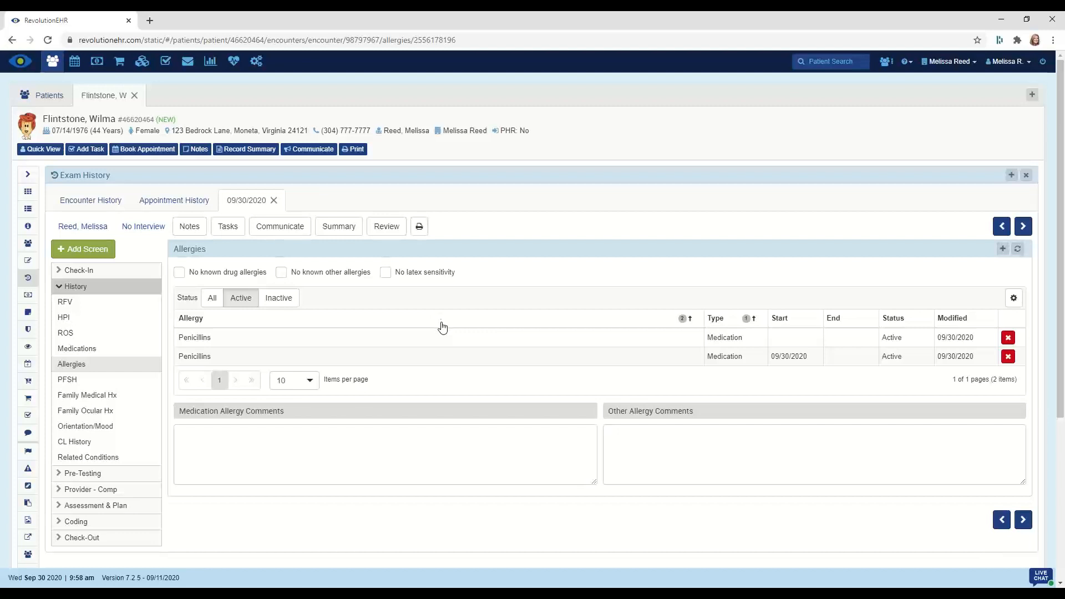
mouse_move(445, 343)
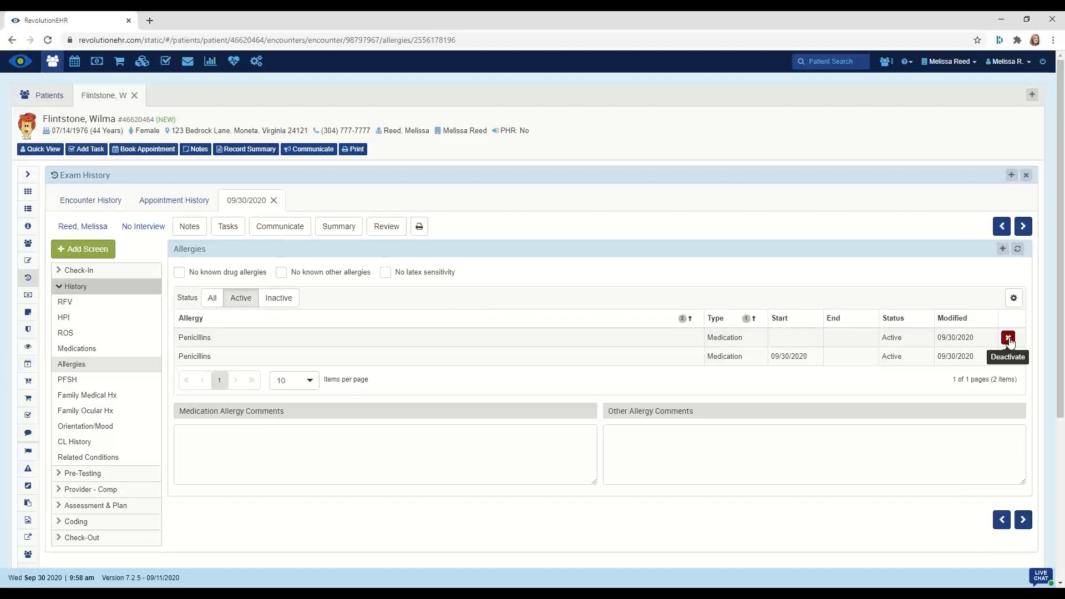
left_click(1022, 519)
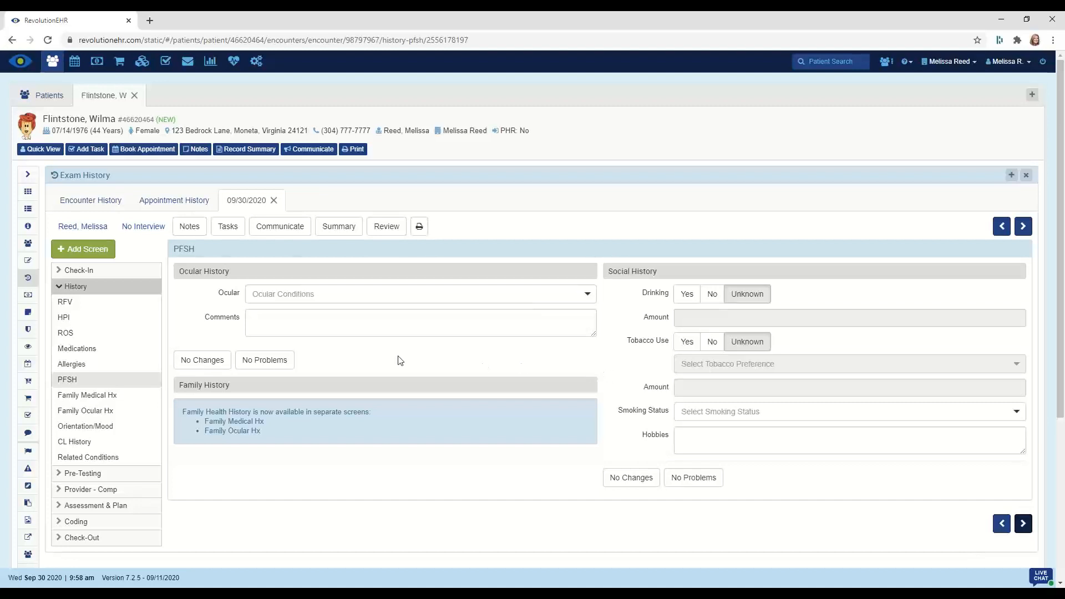
Step: Mark the ocular history and the social history as No Problems and continue to the Family Medical Hx screen
left_click(284, 361)
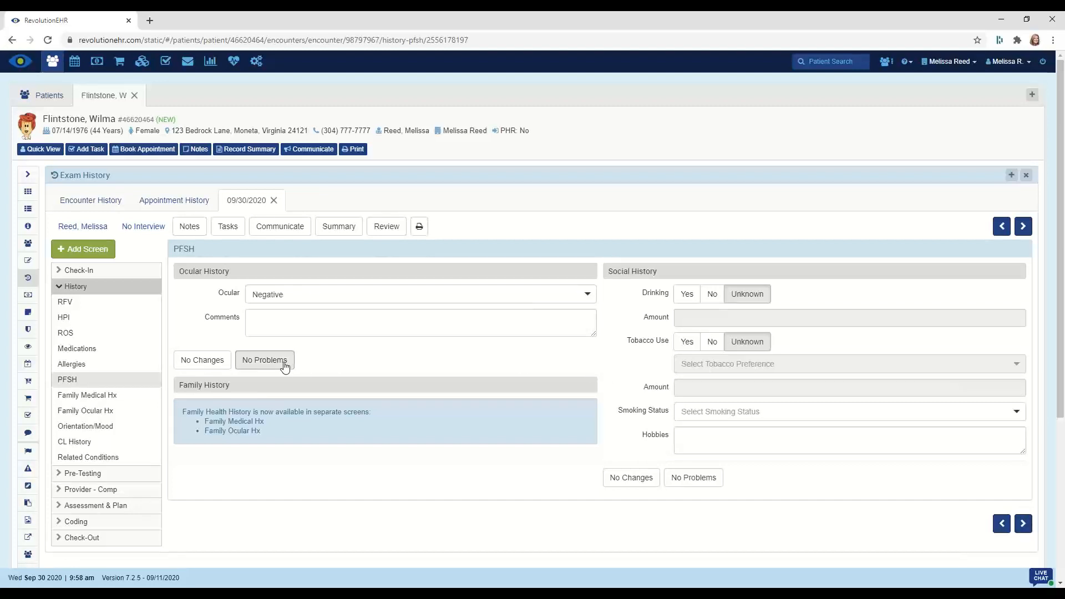
left_click(585, 299)
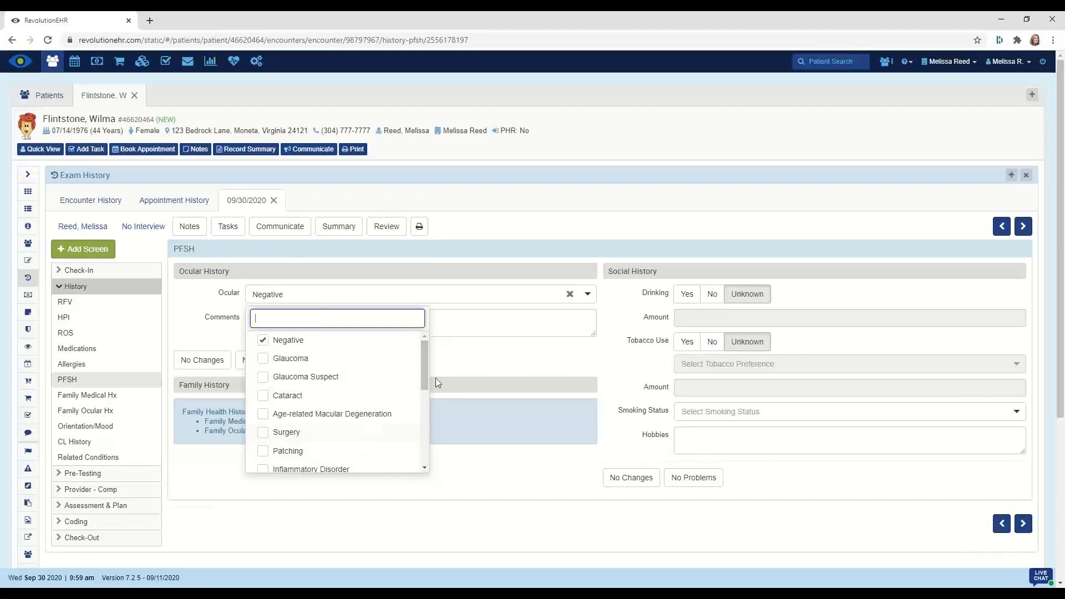
left_click(463, 367)
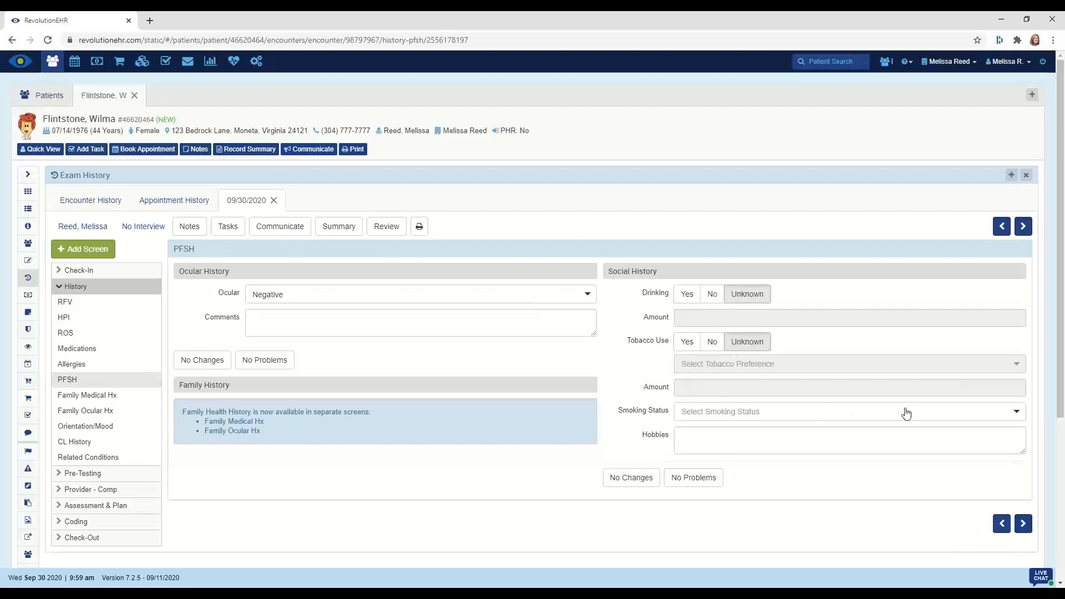
left_click(688, 480)
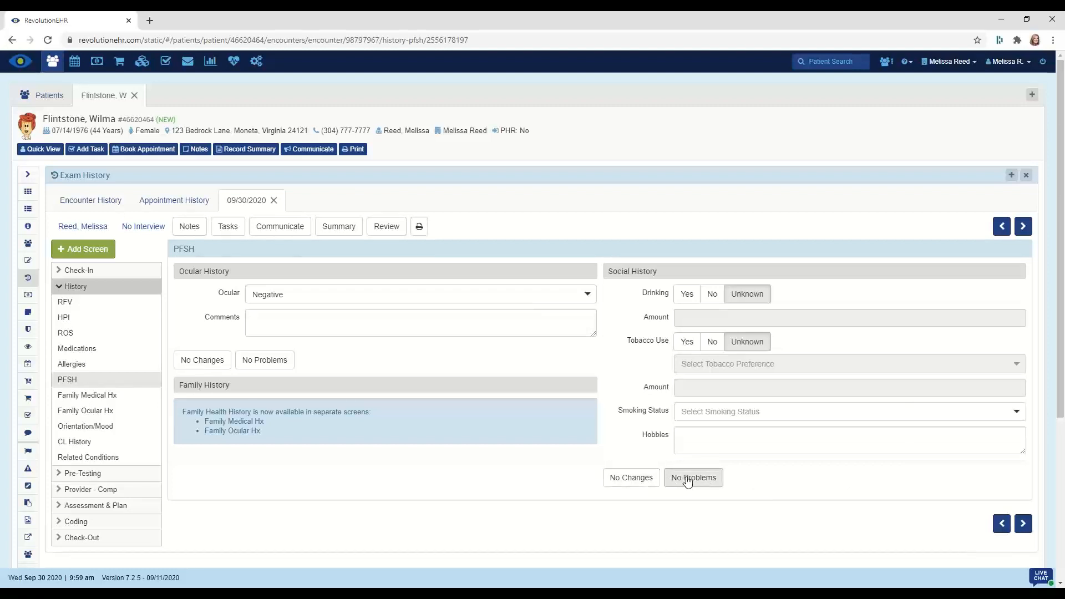
left_click(1023, 525)
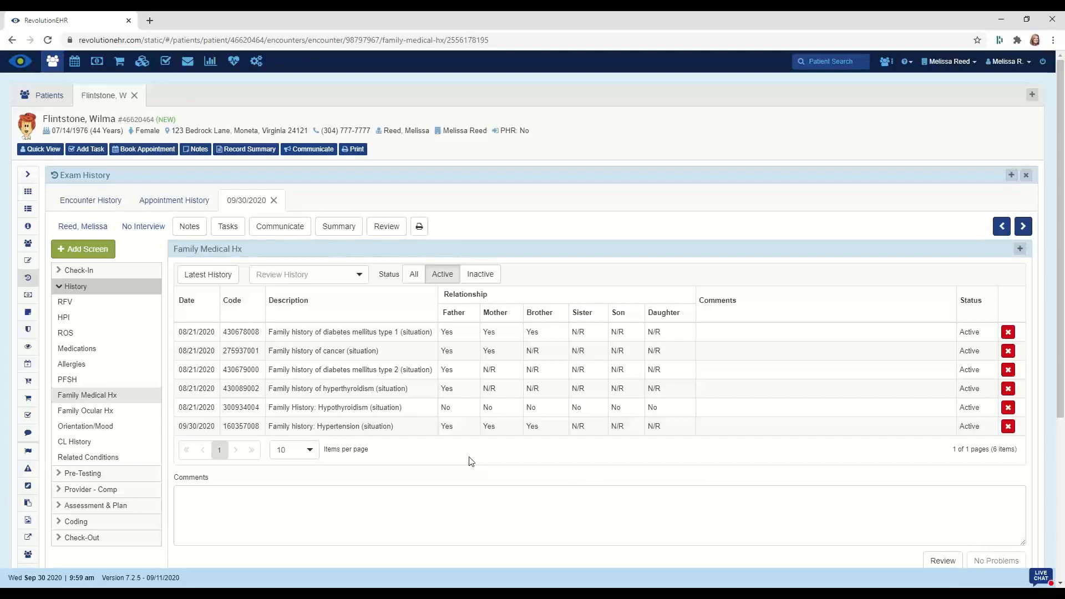
Step: Update the family history of diabetes mellitus type 1 to No for Brother and Yes for Sister, save it and continue to Family Ocular Hx
left_click(340, 336)
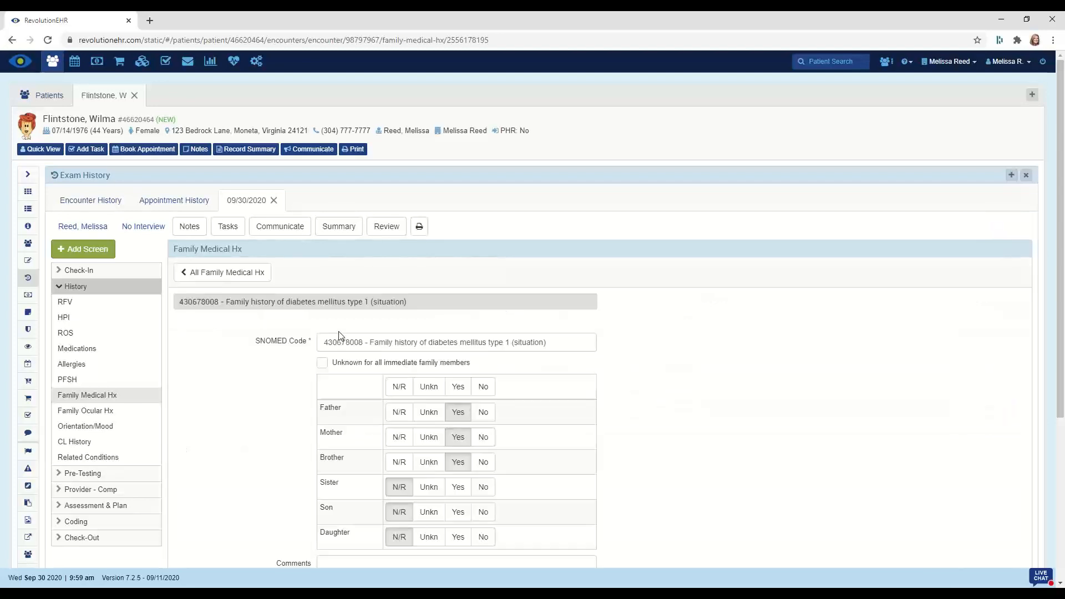
scroll(530, 400, "down", 1)
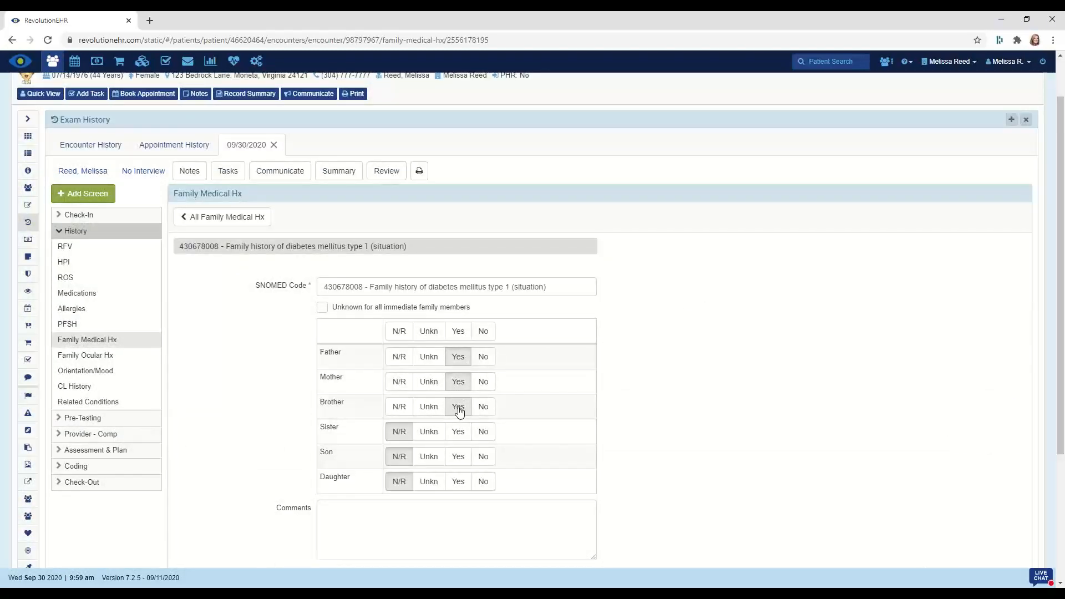
left_click(480, 413)
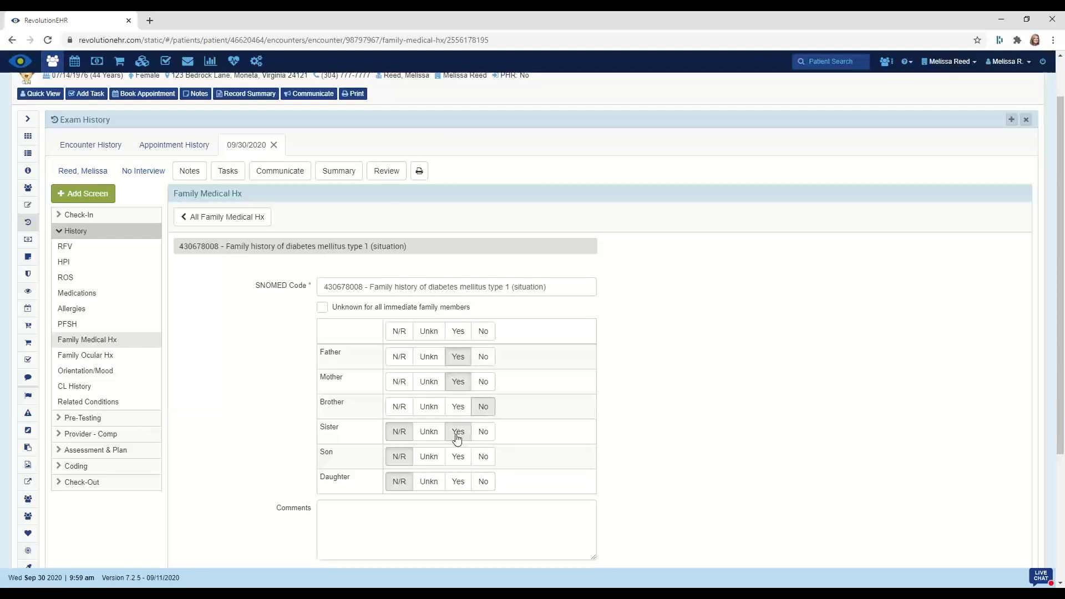
left_click(457, 433)
scroll(457, 438, "down", 2)
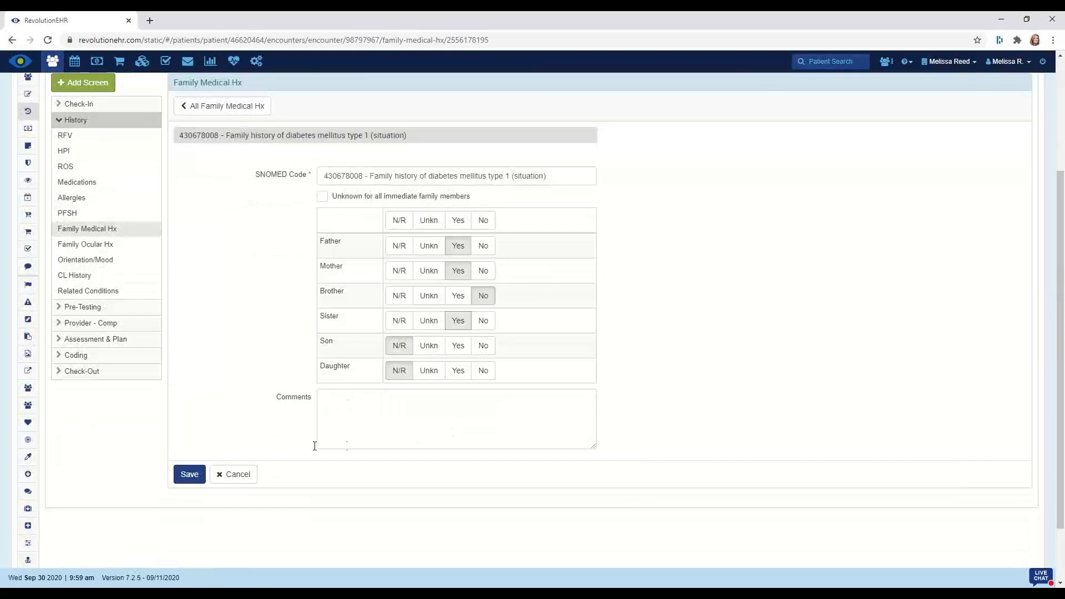
left_click(190, 475)
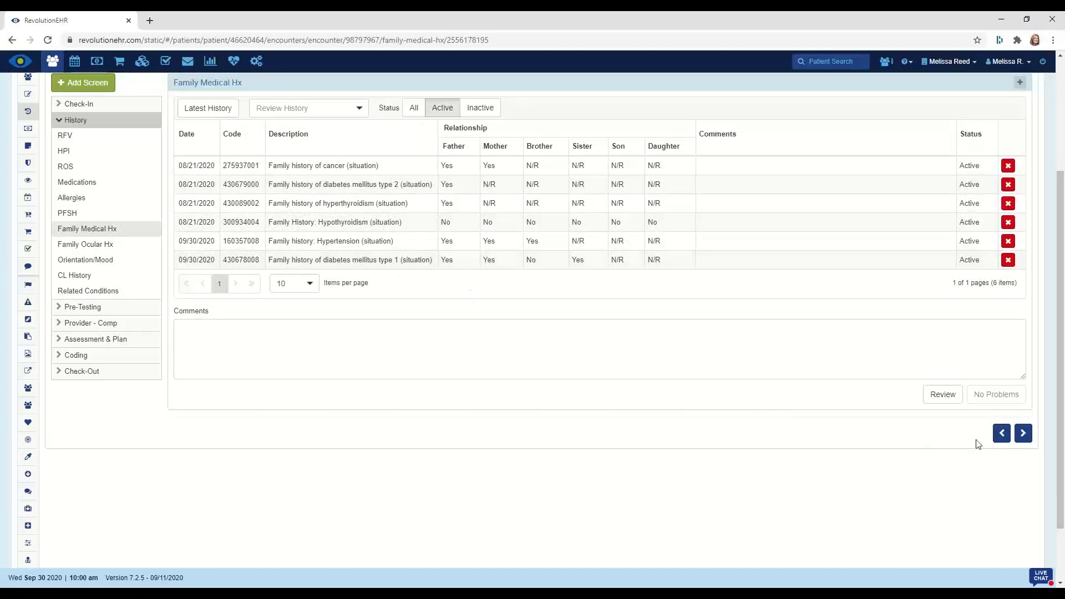
left_click(1022, 436)
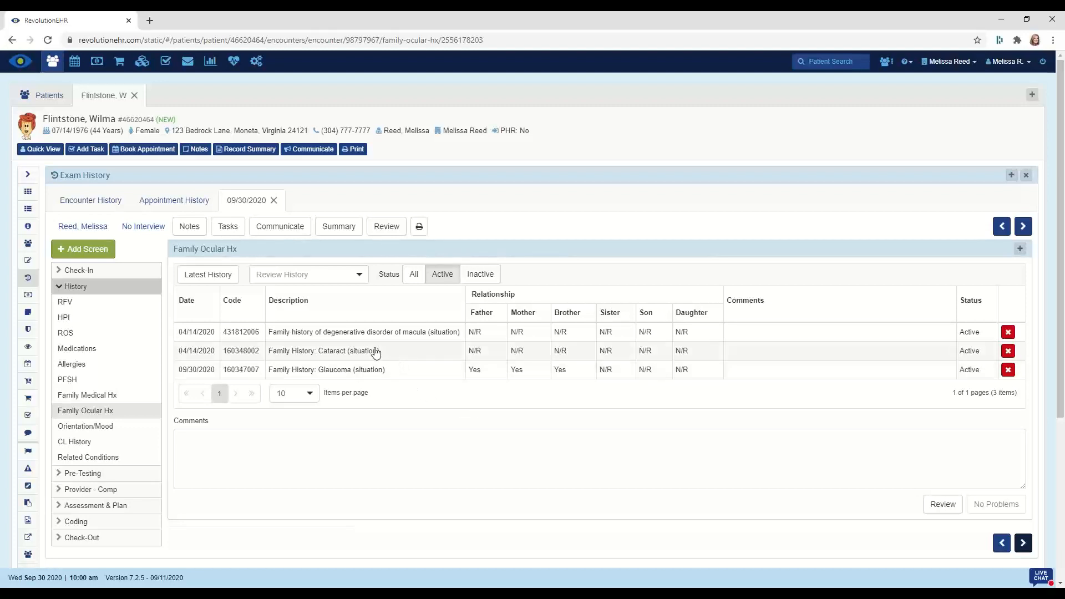
Step: Set the cataract family history to Yes for Father and Mother, save it and continue past Orientation/Mood to CL History
left_click(421, 351)
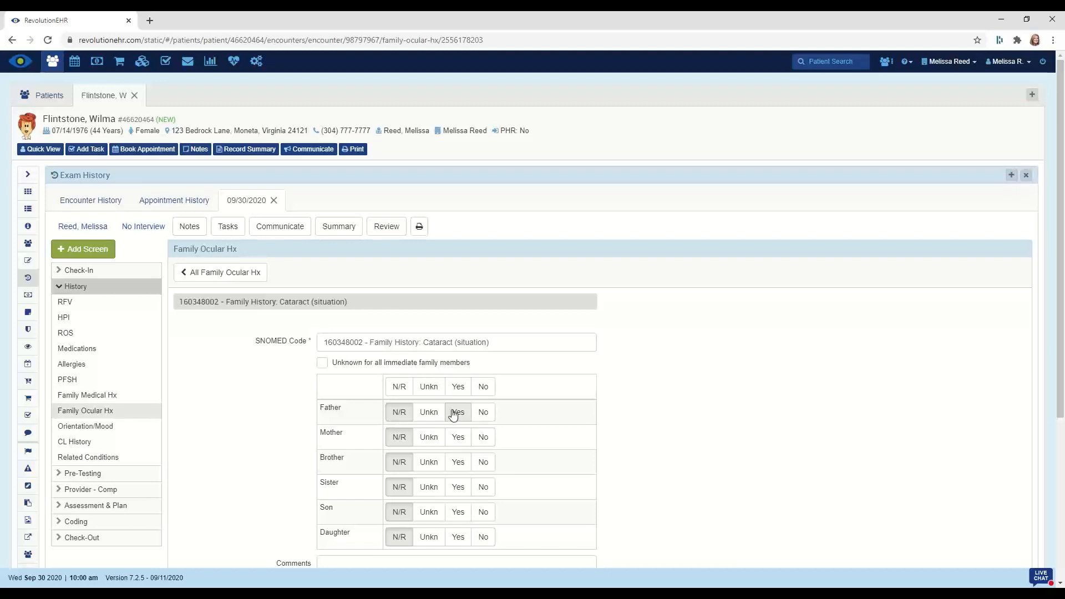
left_click(455, 413)
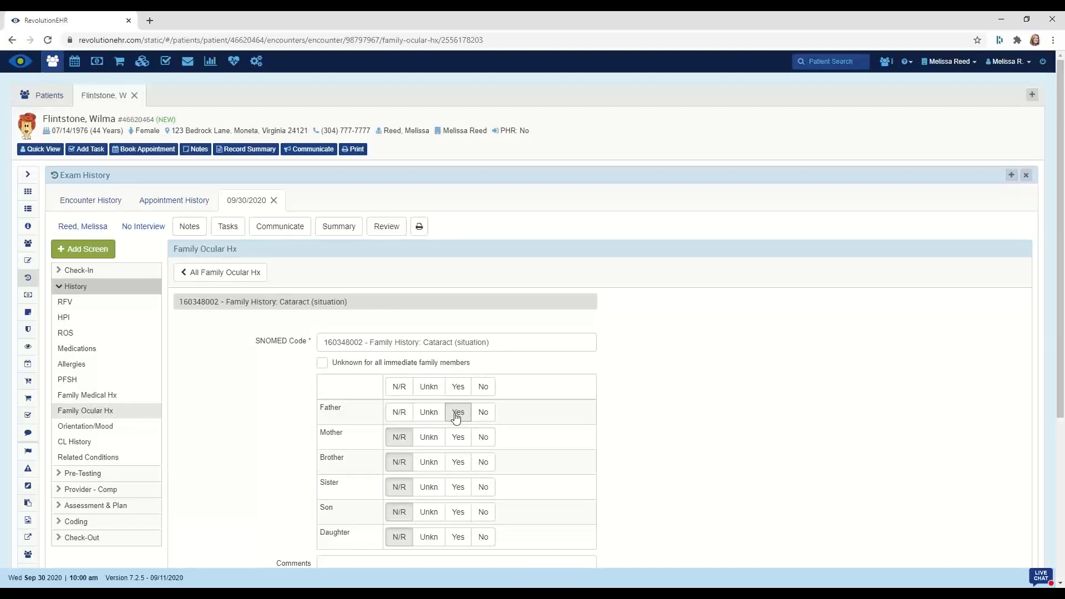
left_click(457, 437)
scroll(651, 421, "down", 2)
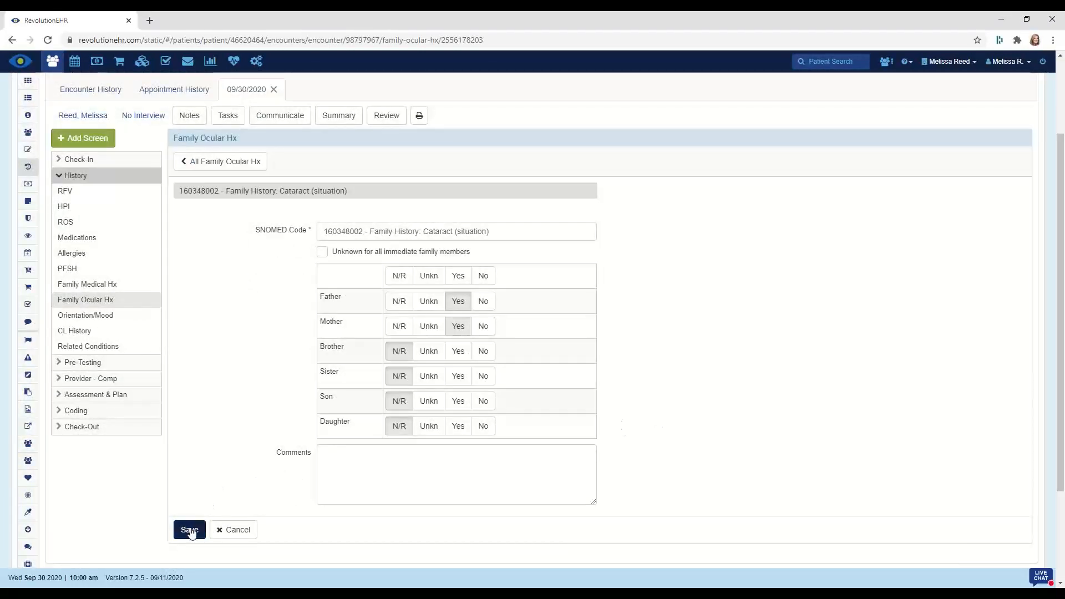
left_click(190, 530)
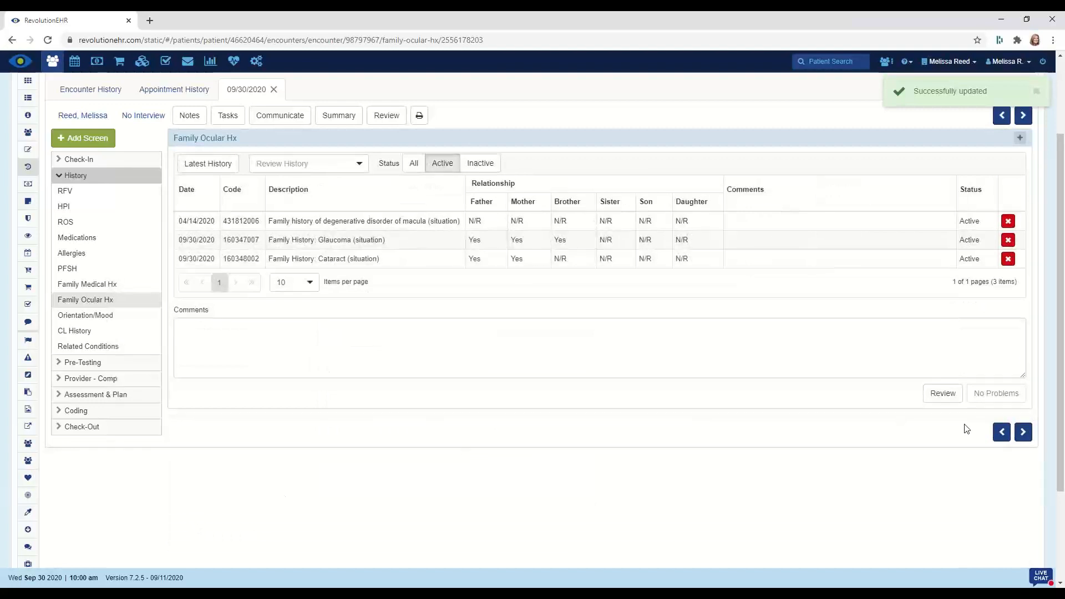
left_click(1024, 433)
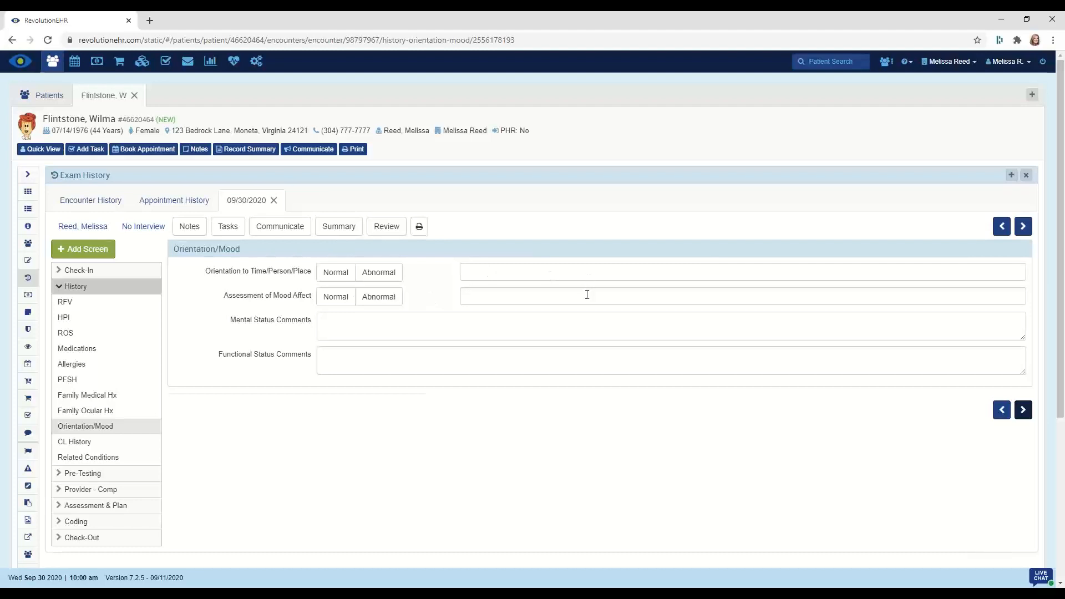
left_click(1023, 228)
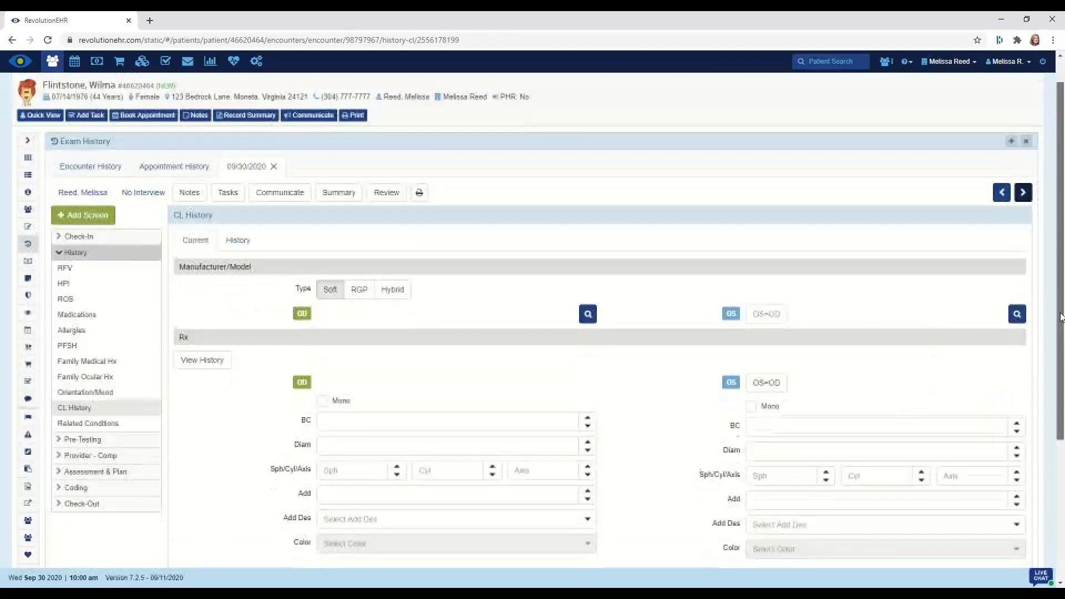
Step: Filter the contact lens products by model "acu" and select 1-Day Acuvue as the soft lens for OD
left_click_drag(1060, 293, 1059, 346)
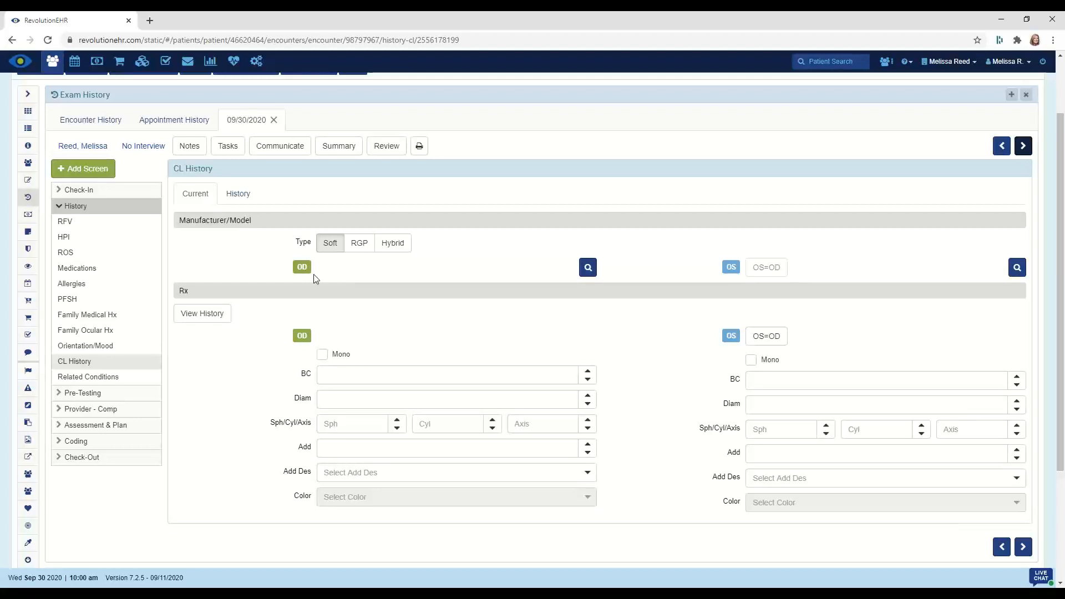
left_click(588, 268)
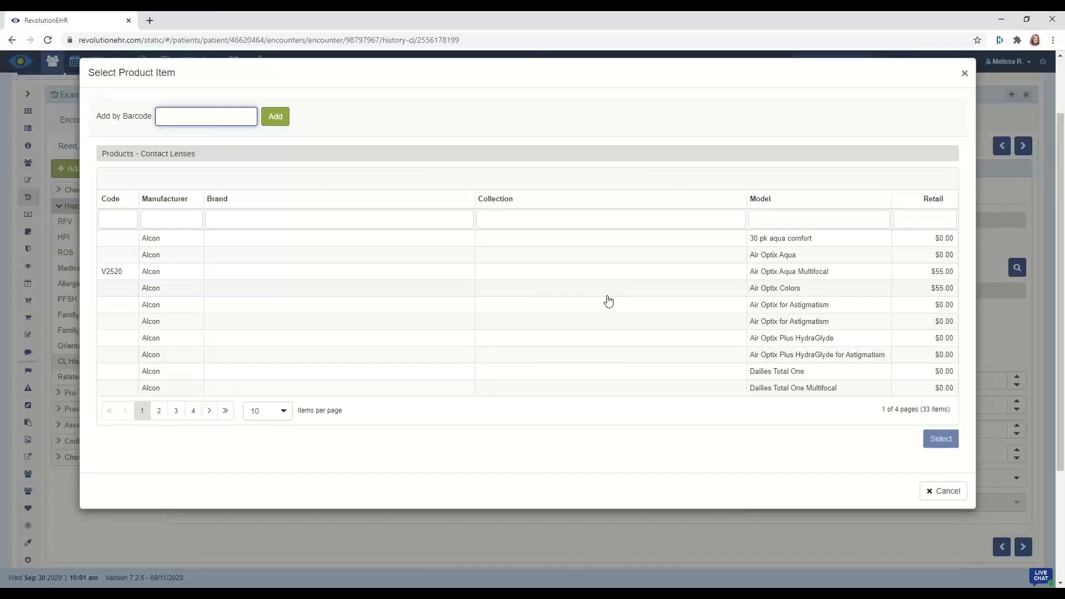
left_click(774, 220)
type("ac")
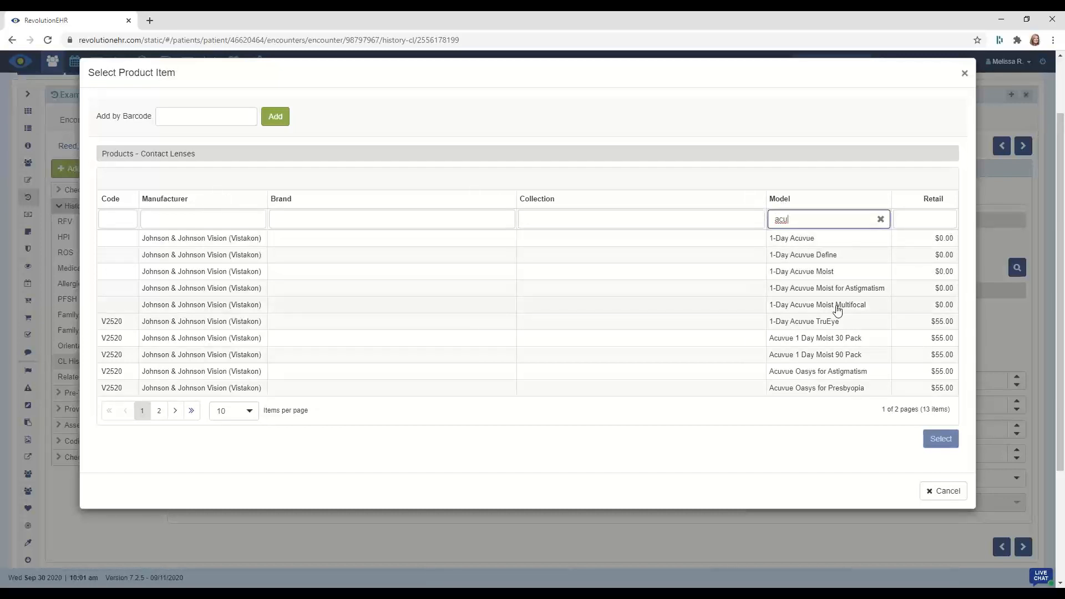
type("u")
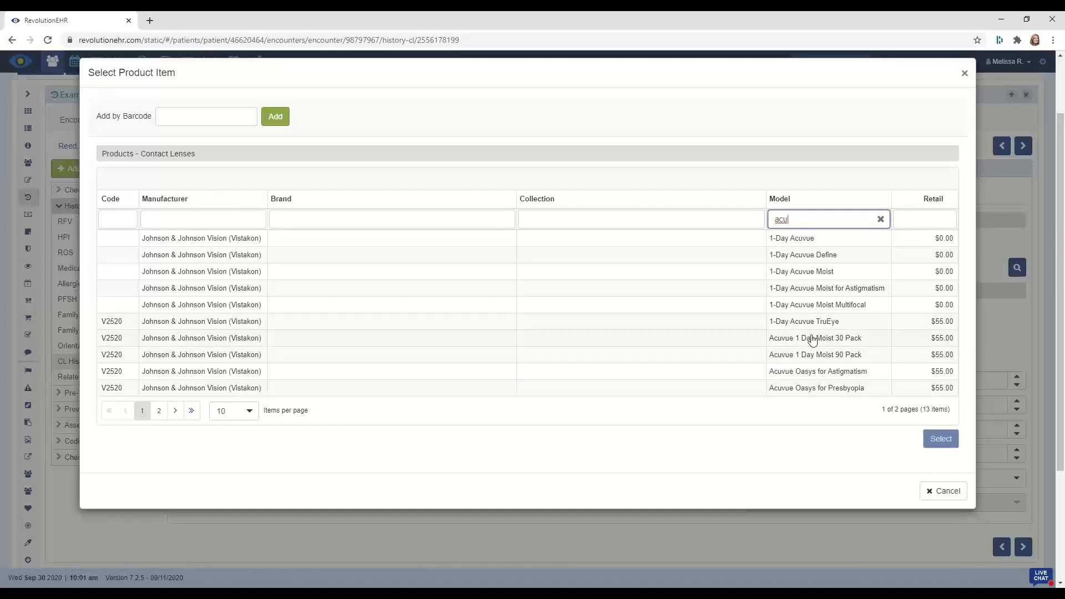
type("l")
left_click(819, 240)
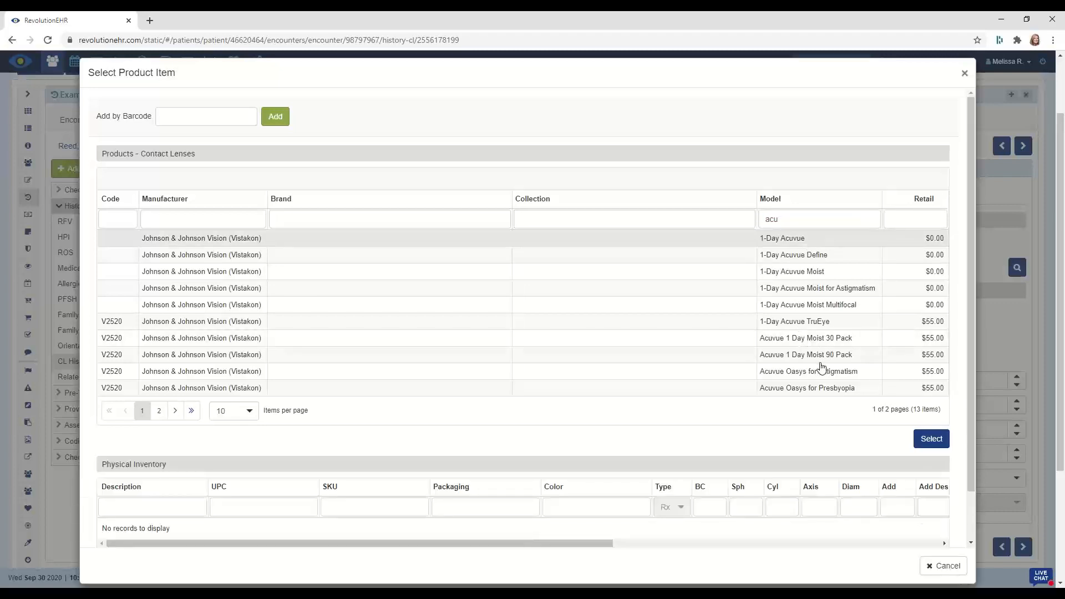
left_click(929, 439)
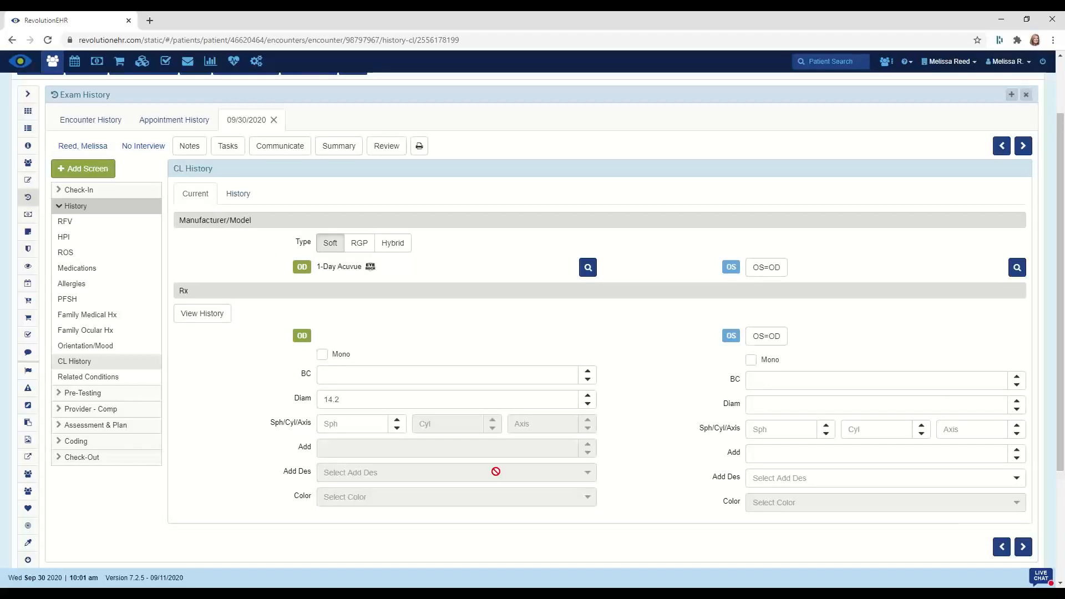
Step: Copy the OD contact lens model to OS, and check the lens, wearing and care history fields before returning to the current lens data
left_click(765, 270)
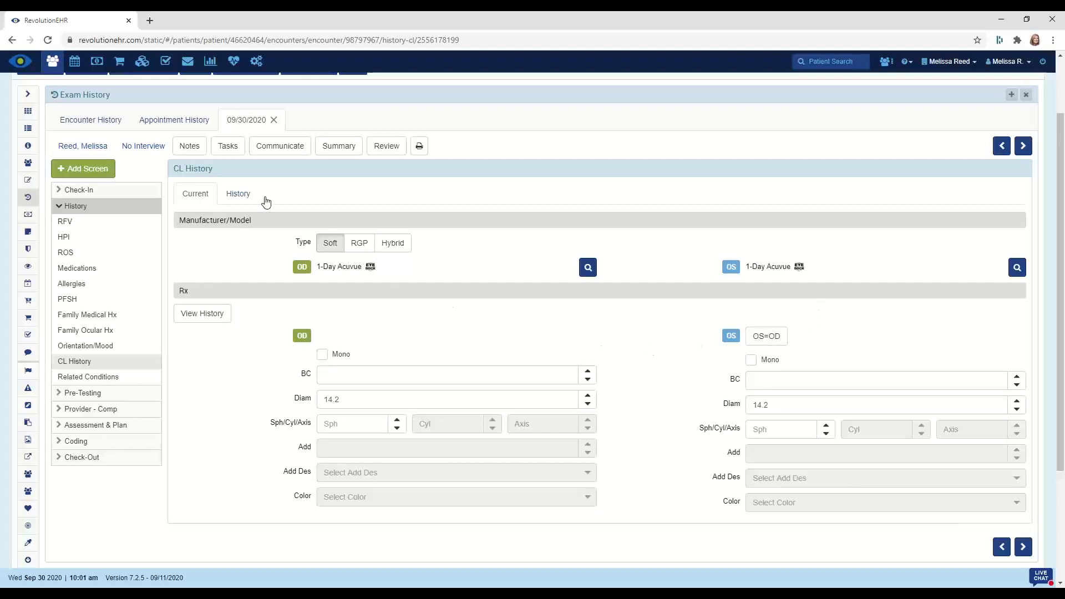
left_click(243, 196)
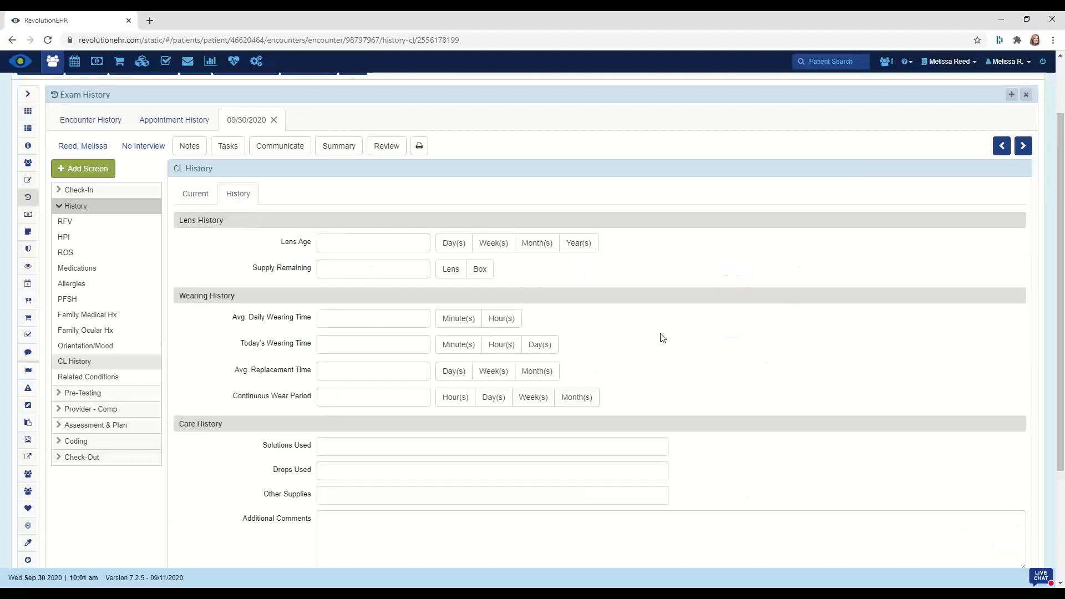
scroll(660, 337, "down", 1)
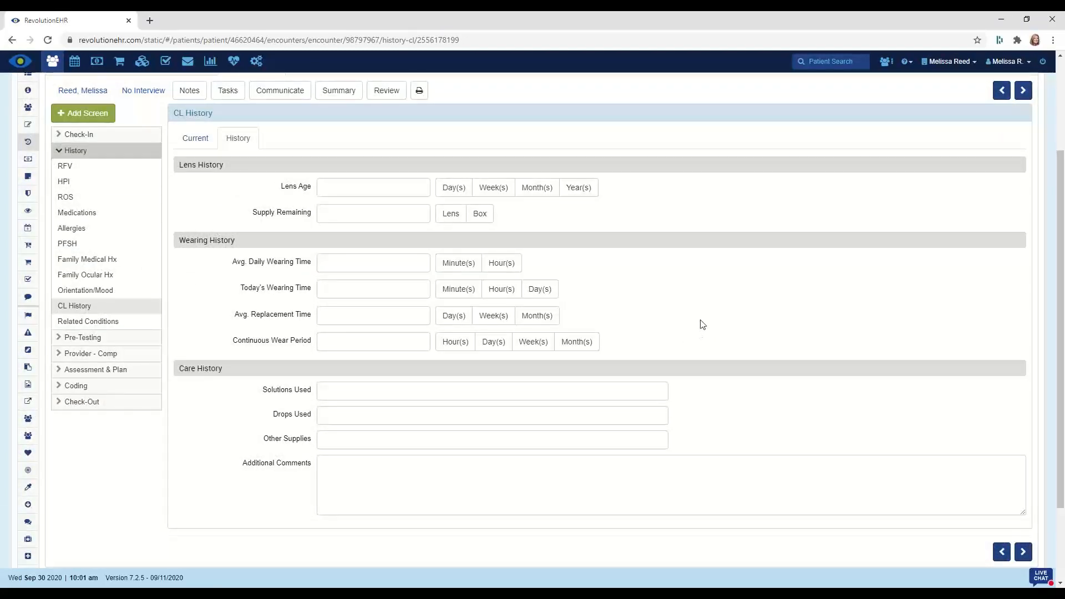
left_click(195, 141)
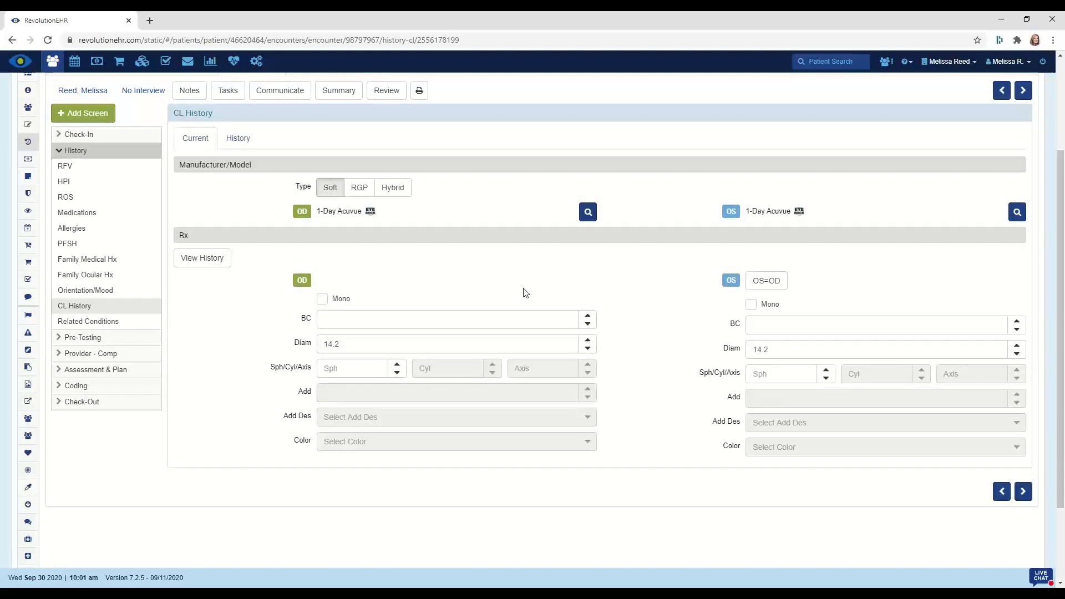
Step: Fill the current contact lens Rx from the 04/14/2020 Air Optix Aqua trial in the Rx history and continue to Related Conditions
left_click(217, 263)
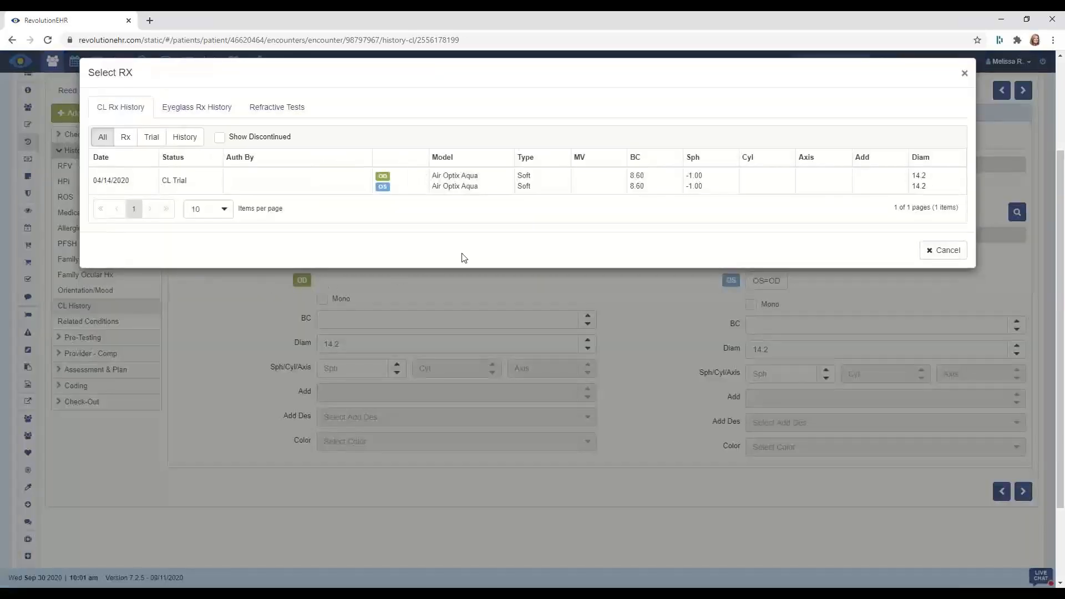
left_click(504, 188)
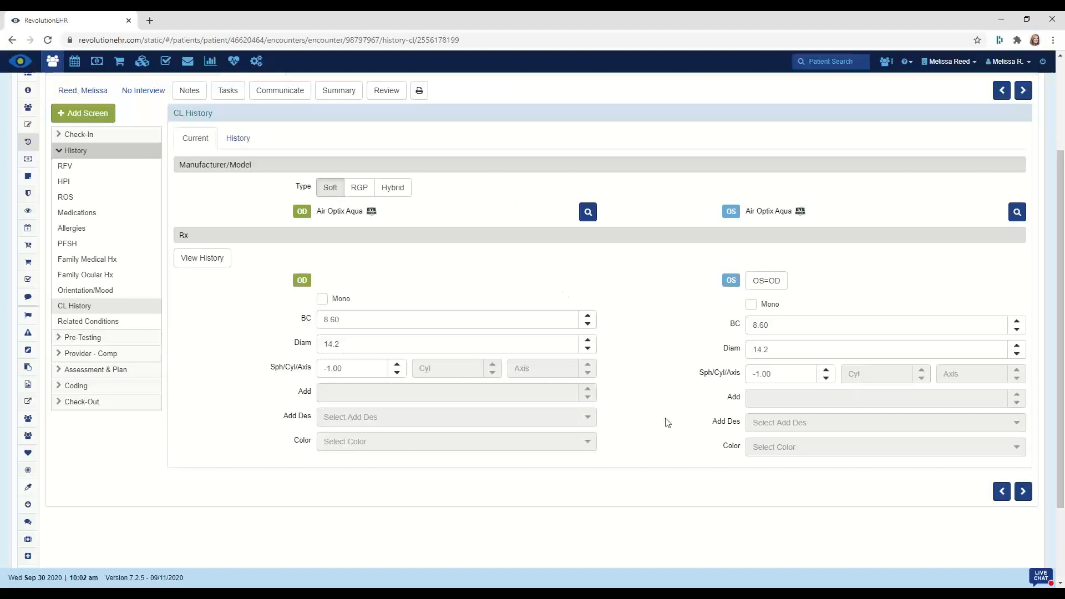
left_click(1023, 492)
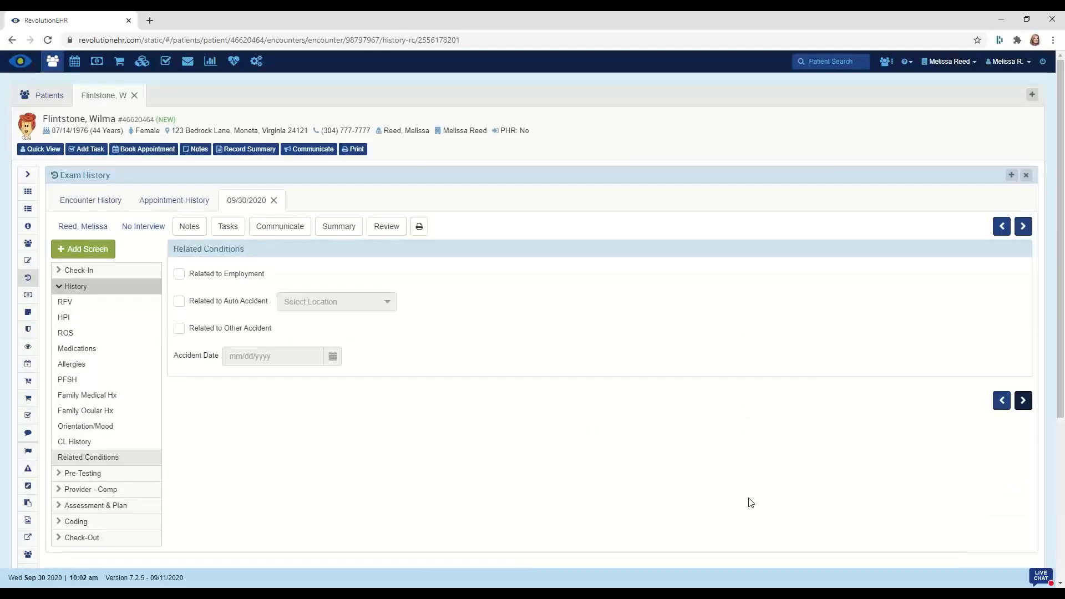